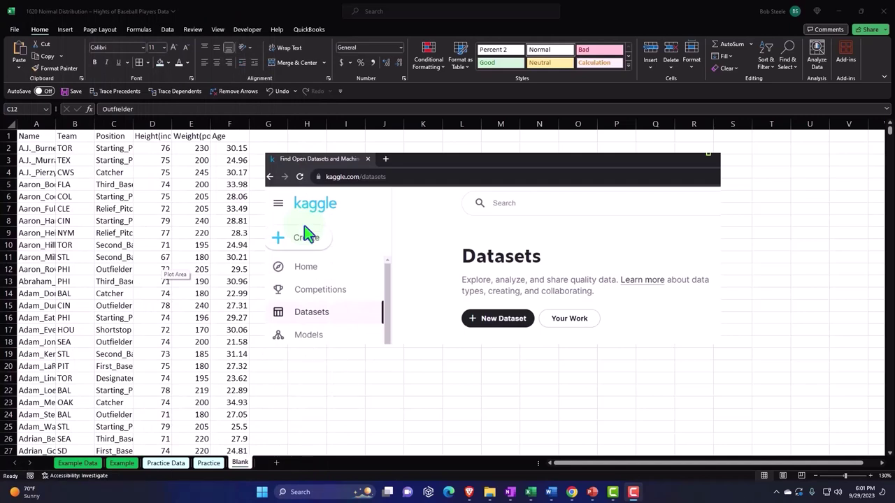
Step: Show the Example Data sheet's player table and select the height value in D5
{"action": "left_click", "coordinate": [168, 30]}
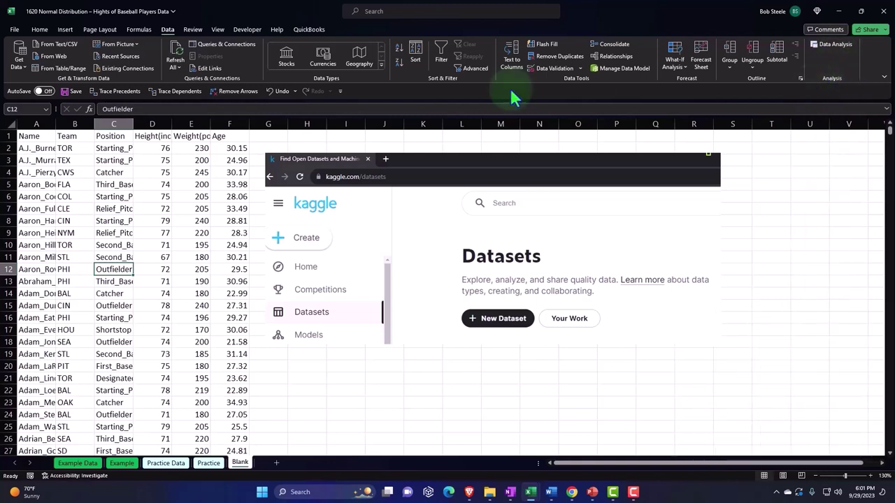
{"action": "left_click", "coordinate": [39, 30]}
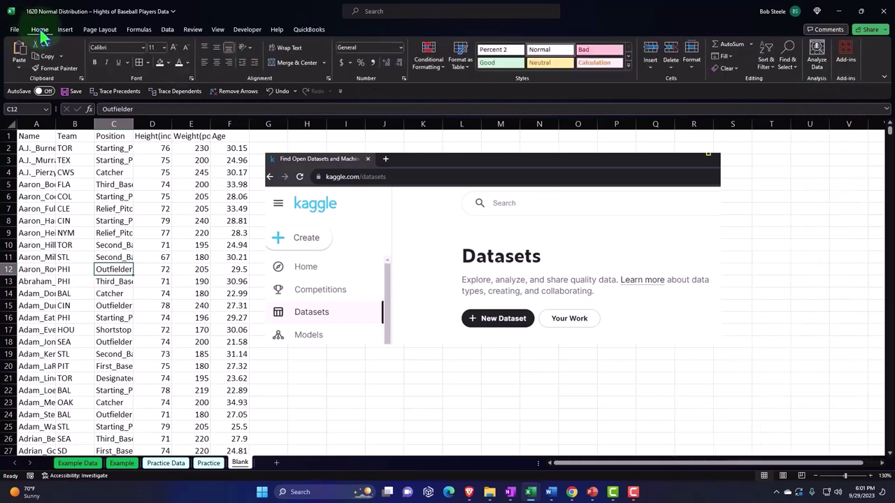
{"action": "left_click", "coordinate": [82, 464]}
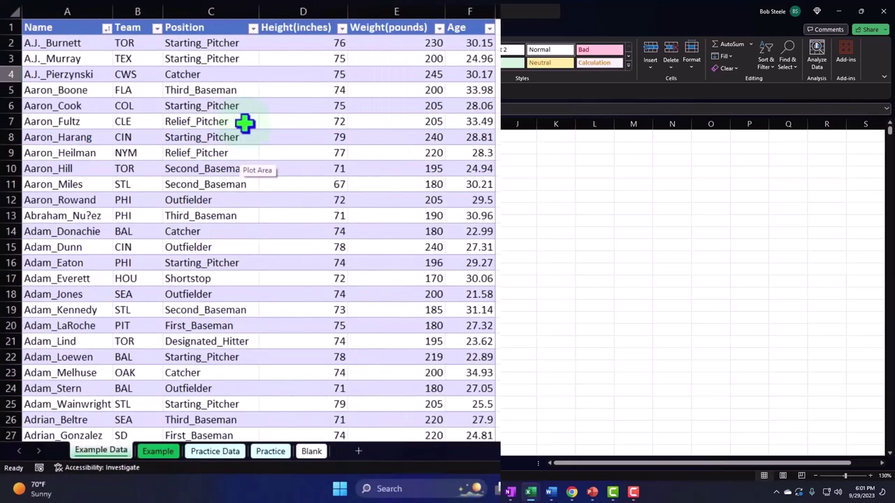
{"action": "left_click", "coordinate": [300, 94]}
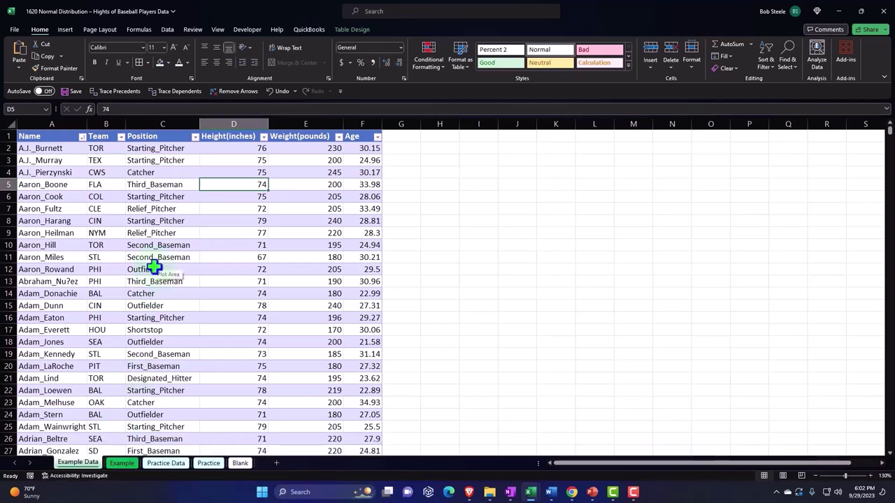
Step: On the Example sheet, inspect height H5, the Mean-to-Mode labels, the histogram and P(x) cell N2
{"action": "left_click", "coordinate": [122, 463]}
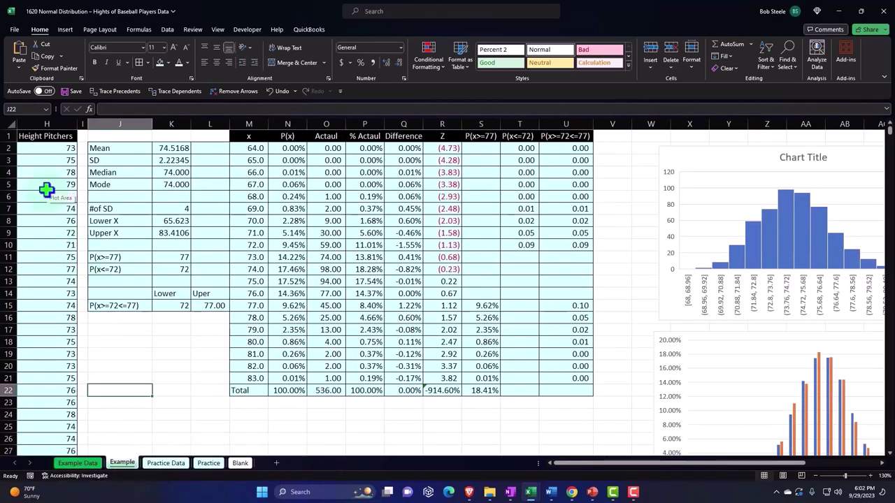
{"action": "left_click", "coordinate": [46, 184]}
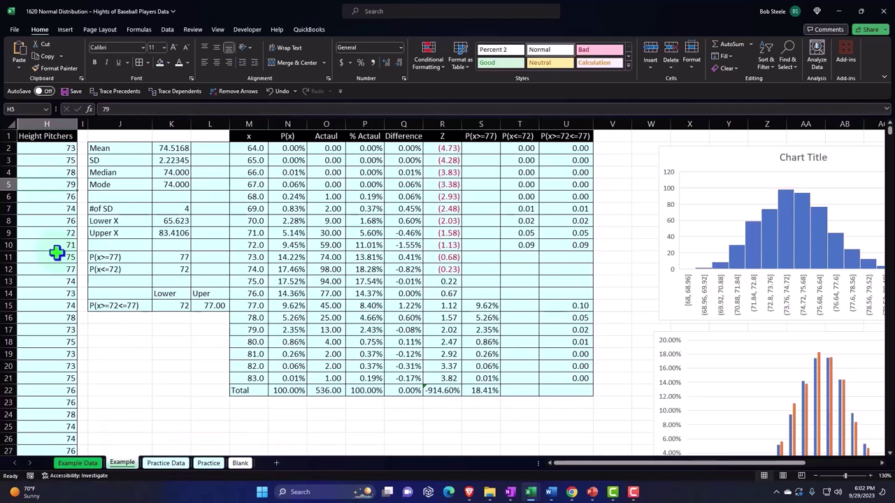
{"action": "left_click", "coordinate": [131, 148]}
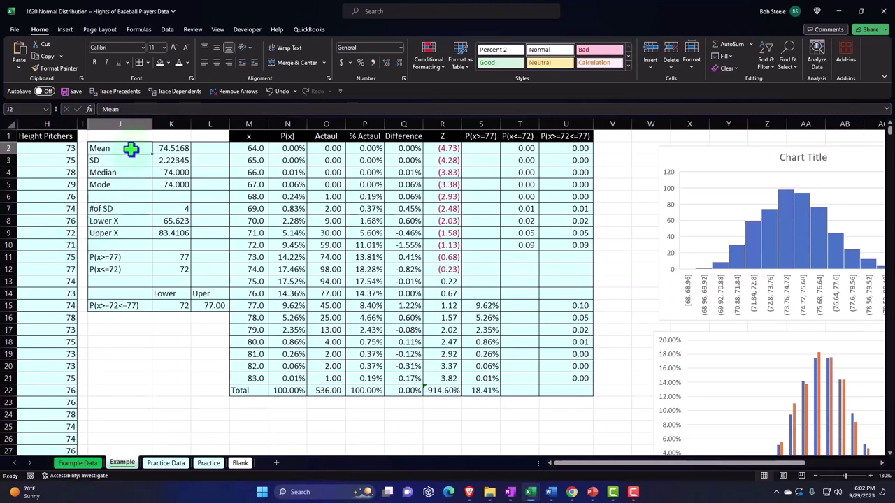
{"action": "key", "text": "Down"}
{"action": "key", "text": "Down"}
{"action": "key", "text": "Down"}
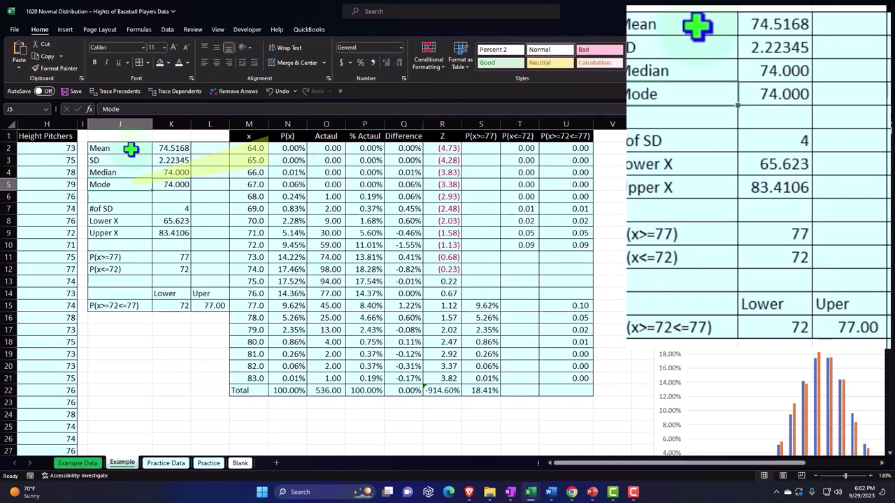
{"action": "left_click", "coordinate": [718, 154]}
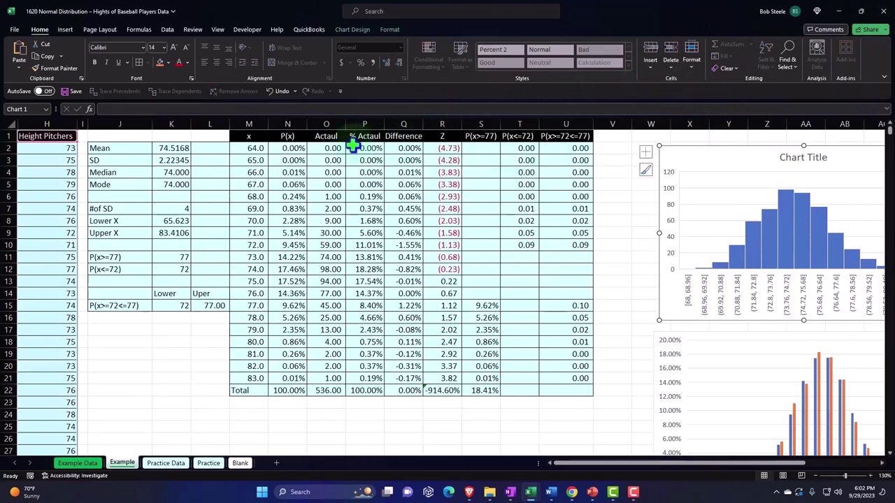
{"action": "left_click", "coordinate": [287, 149]}
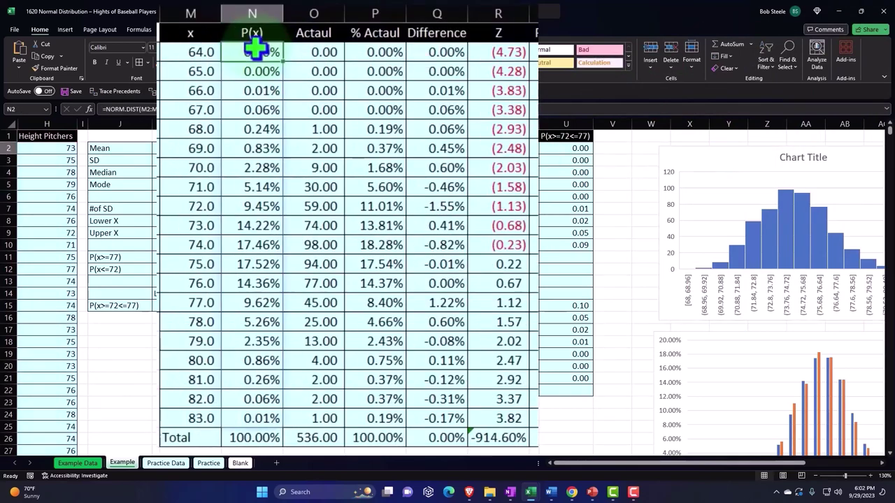
Step: Scroll down through the normal-curve charts and back up
{"action": "left_click_drag", "start_coordinate": [679, 464], "coordinate": [735, 399]}
{"action": "scroll", "coordinate": [734, 398], "scroll_direction": "down", "scroll_amount": 8}
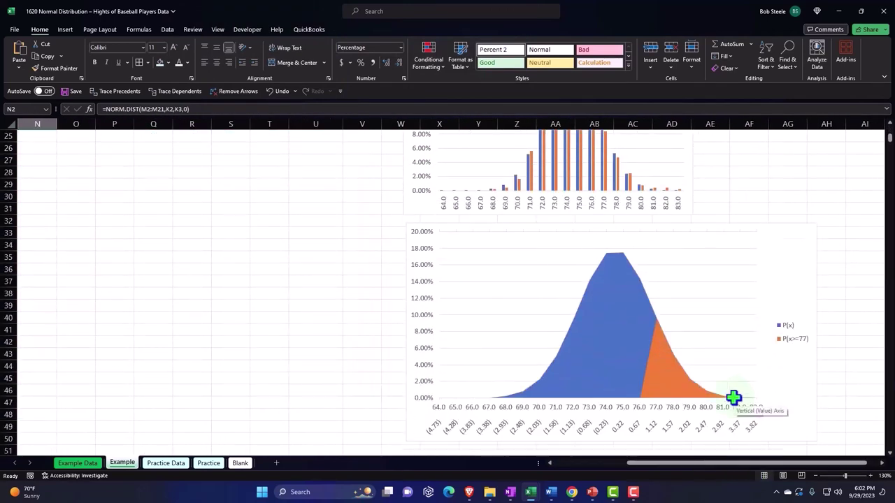
{"action": "scroll", "coordinate": [733, 398], "scroll_direction": "down", "scroll_amount": 2}
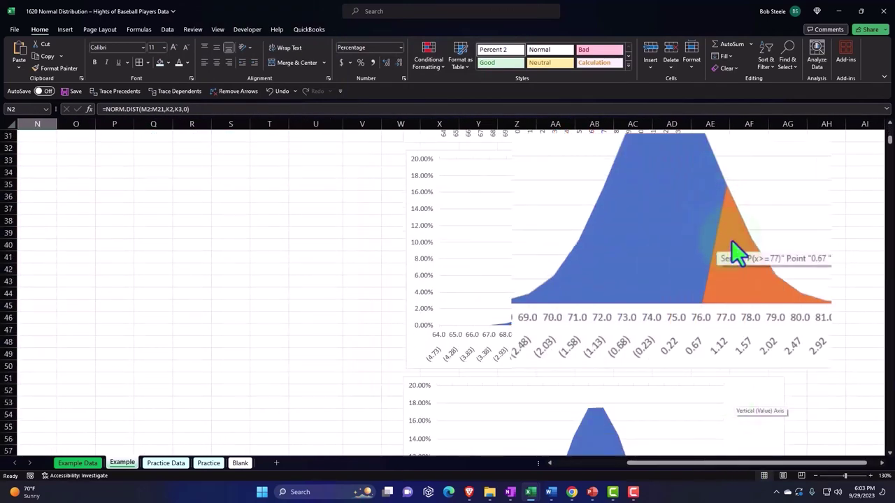
{"action": "scroll", "coordinate": [665, 290], "scroll_direction": "down", "scroll_amount": 7}
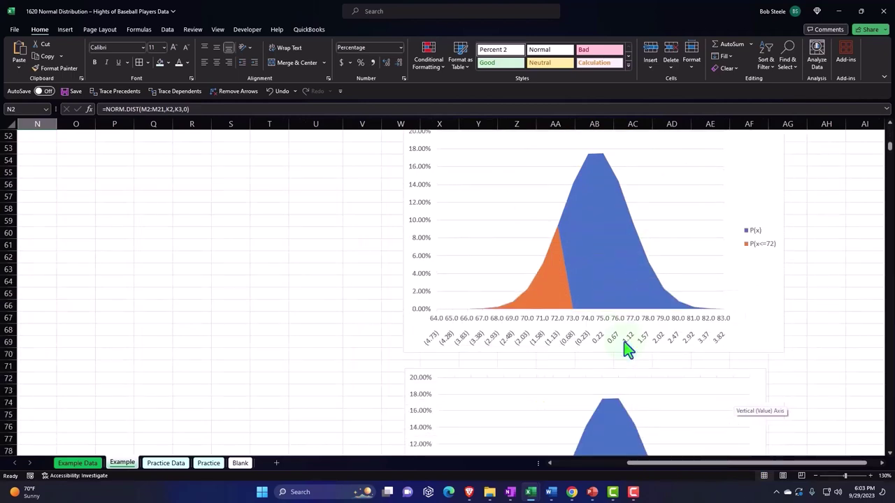
{"action": "scroll", "coordinate": [626, 342], "scroll_direction": "down", "scroll_amount": 5}
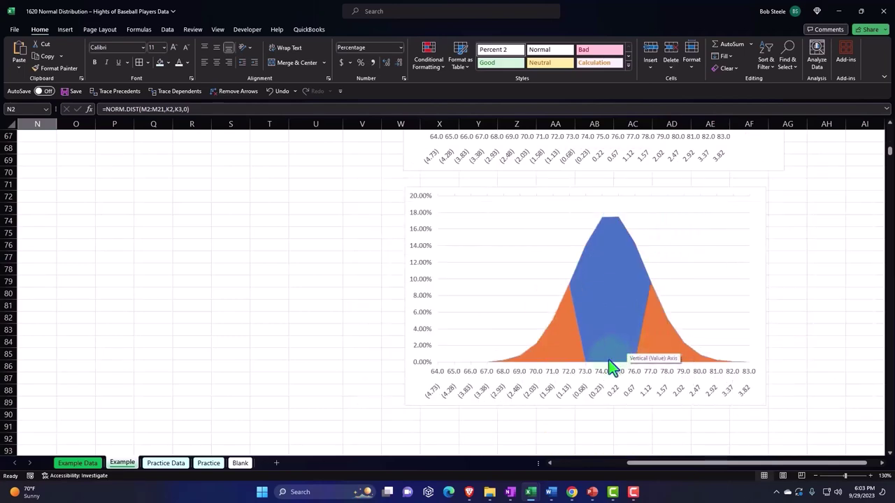
{"action": "scroll", "coordinate": [611, 368], "scroll_direction": "up", "scroll_amount": 20}
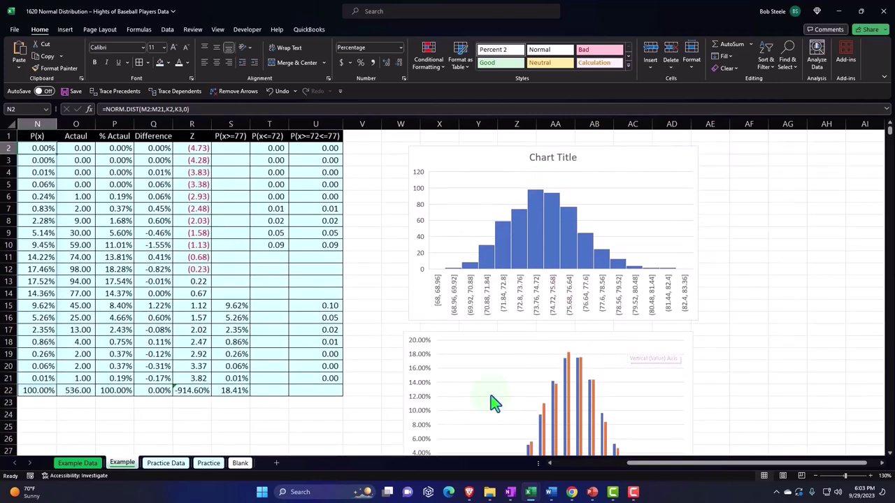
Step: On the Blank sheet, delete the pasted Kaggle screenshot
{"action": "left_click", "coordinate": [240, 463]}
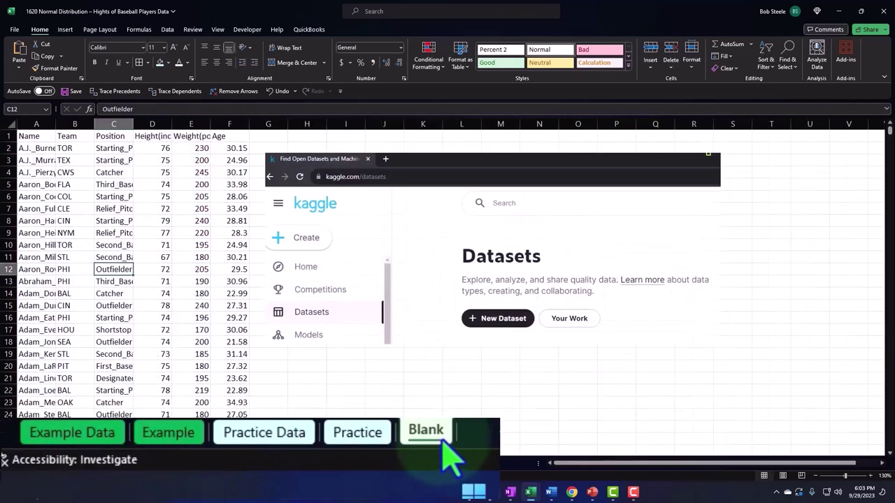
{"action": "left_click", "coordinate": [362, 225]}
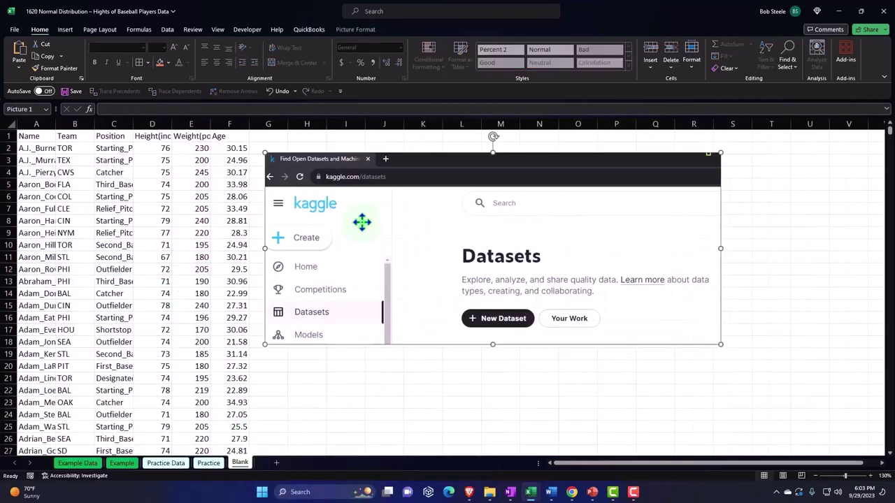
{"action": "key", "text": "Delete"}
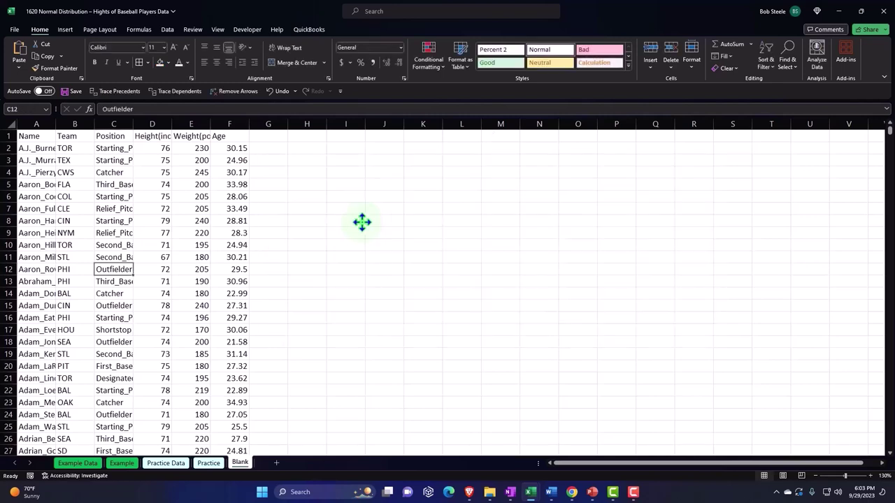
Step: Auto-fit columns A, C, D and E to fit names, positions, Height(inches) and Weight(pounds)
{"action": "left_click", "coordinate": [115, 197]}
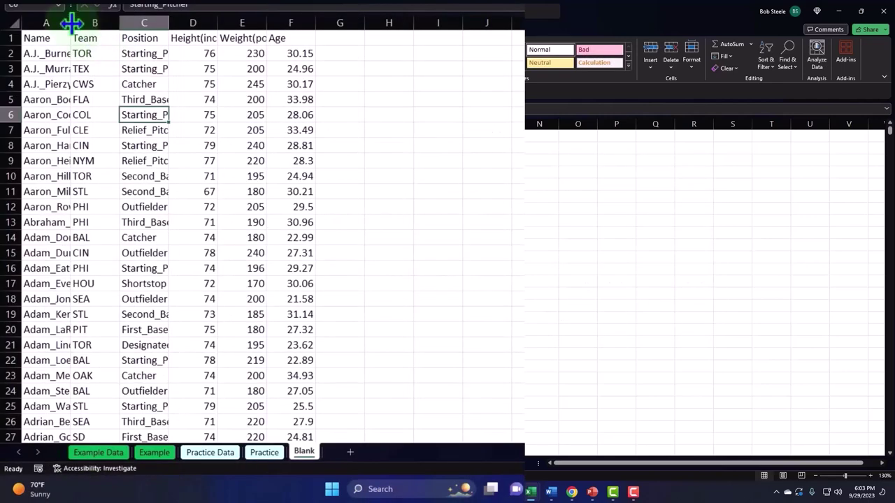
{"action": "left_click_drag", "start_coordinate": [56, 124], "coordinate": [54, 125]}
{"action": "double_click", "coordinate": [69, 23]}
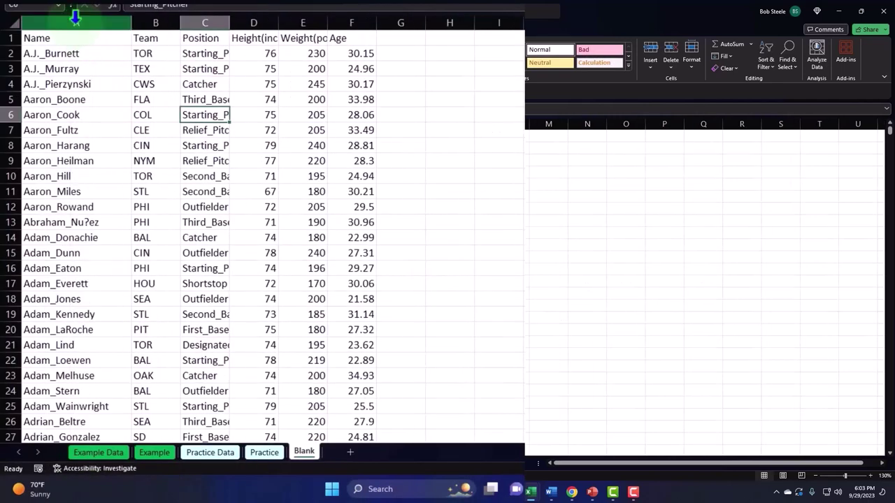
{"action": "double_click", "coordinate": [230, 23]}
{"action": "left_click", "coordinate": [128, 40]}
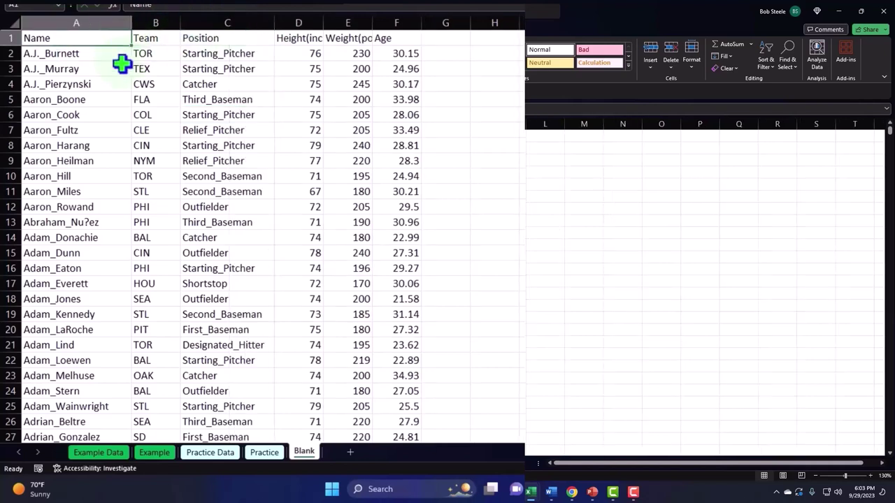
{"action": "key", "text": "Right"}
{"action": "key", "text": "Right"}
{"action": "key", "text": "Right"}
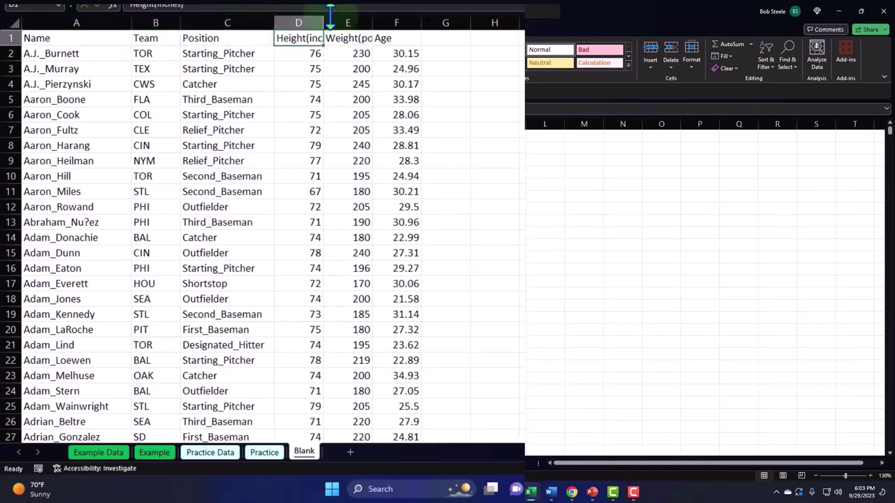
{"action": "double_click", "coordinate": [324, 23]}
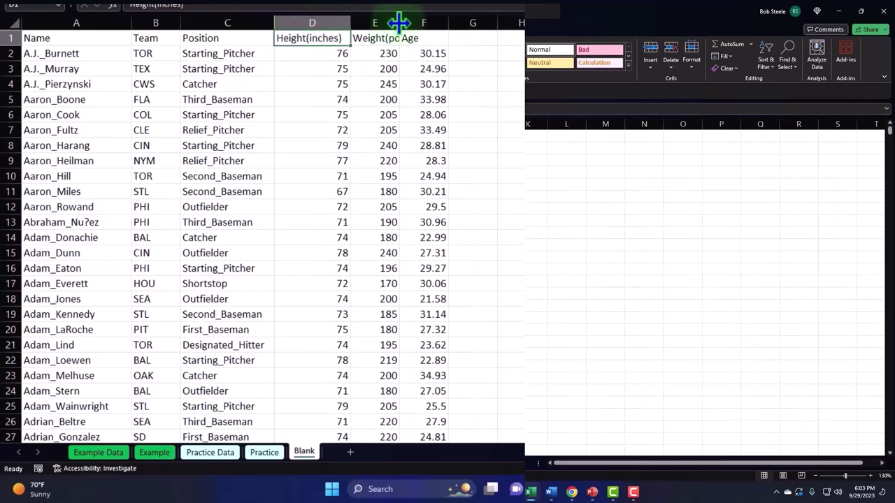
{"action": "double_click", "coordinate": [399, 23]}
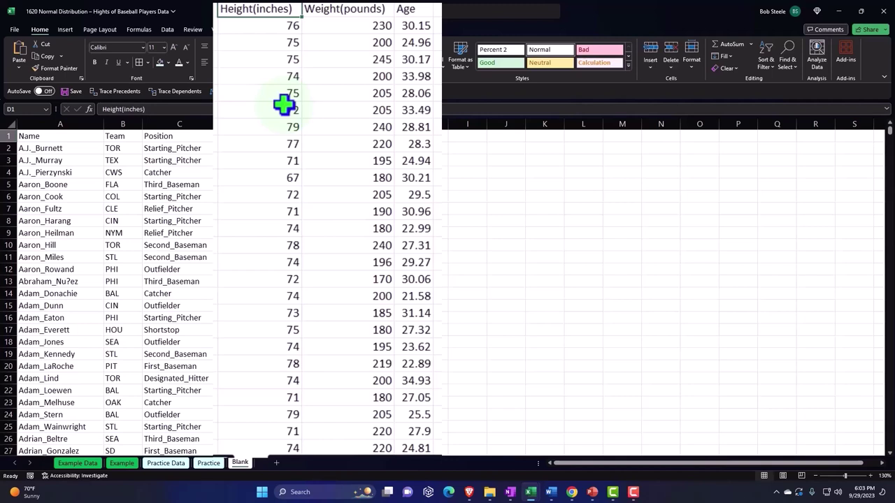
{"action": "left_click", "coordinate": [198, 176]}
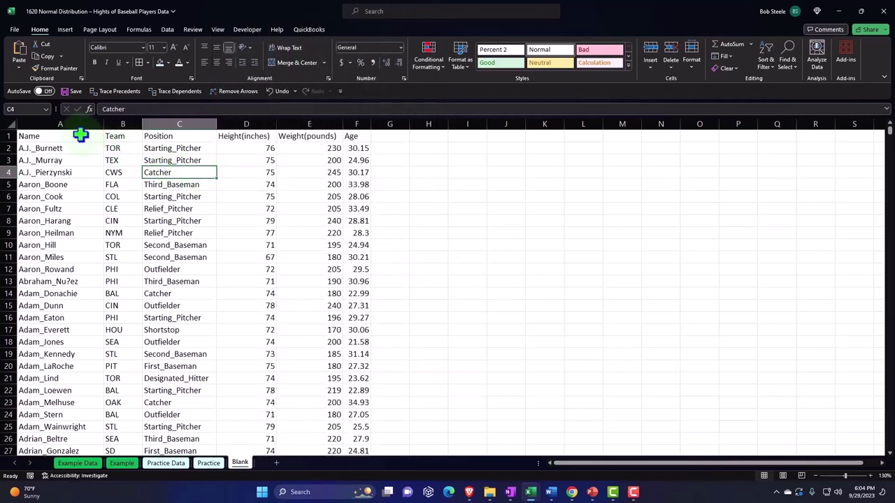
{"action": "left_click_drag", "start_coordinate": [81, 134], "coordinate": [343, 130]}
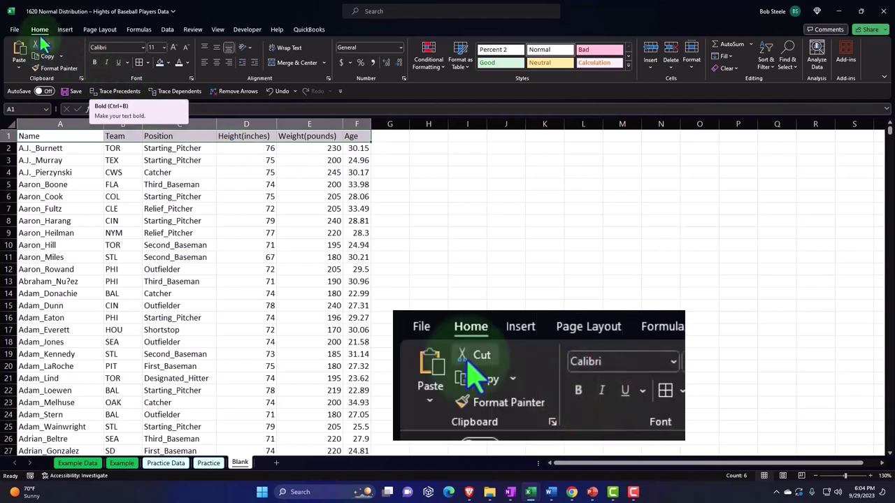
{"action": "left_click", "coordinate": [125, 173]}
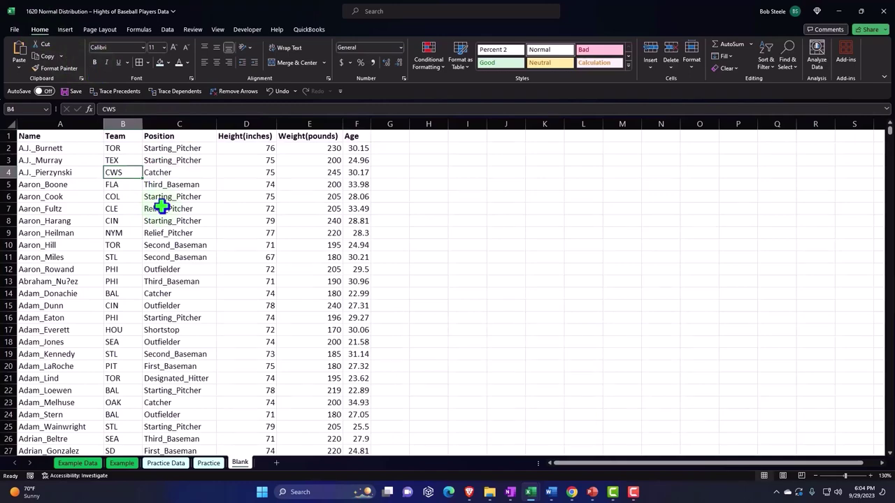
{"action": "scroll", "coordinate": [187, 233], "scroll_direction": "down", "scroll_amount": 3}
{"action": "scroll", "coordinate": [188, 233], "scroll_direction": "down", "scroll_amount": 20}
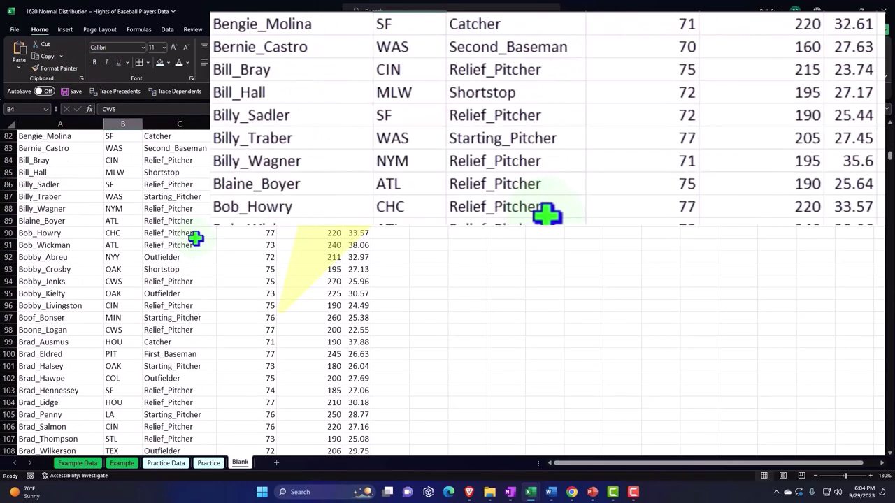
{"action": "scroll", "coordinate": [195, 238], "scroll_direction": "up", "scroll_amount": 20}
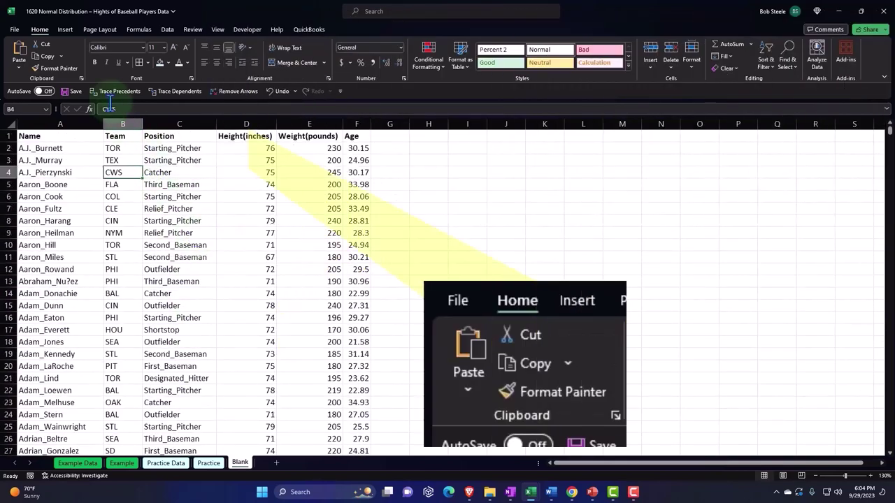
Step: Convert the player range $A$1:$F$1035 into a table with headers, Table3
{"action": "left_click", "coordinate": [65, 35]}
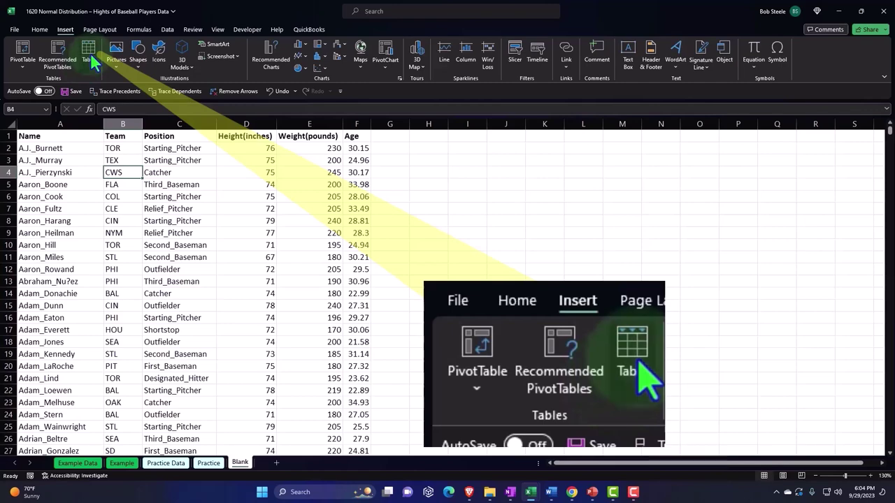
{"action": "left_click", "coordinate": [91, 53]}
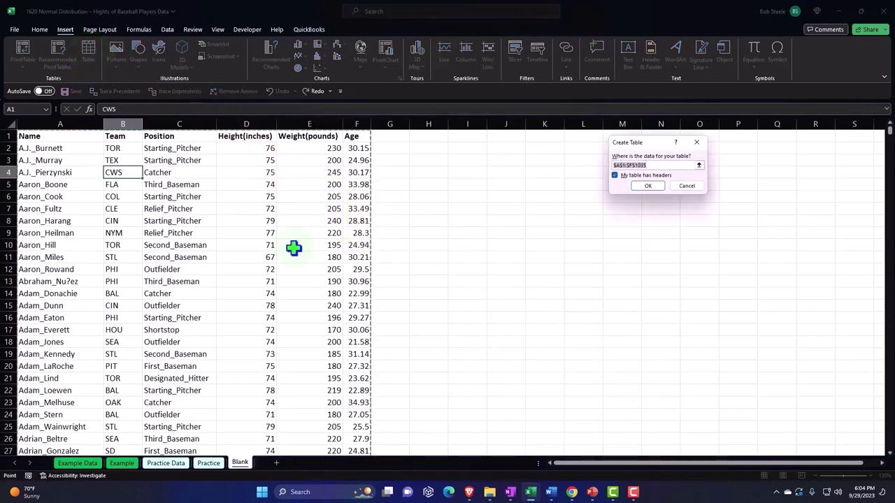
{"action": "scroll", "coordinate": [344, 268], "scroll_direction": "down", "scroll_amount": 8}
{"action": "scroll", "coordinate": [343, 267], "scroll_direction": "down", "scroll_amount": 13}
{"action": "scroll", "coordinate": [344, 268], "scroll_direction": "up", "scroll_amount": 20}
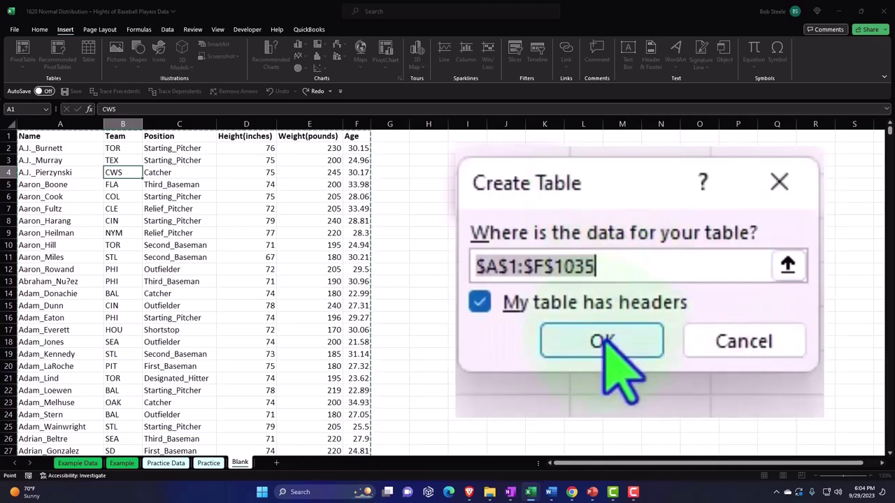
{"action": "left_click", "coordinate": [497, 206]}
{"action": "left_click", "coordinate": [280, 208]}
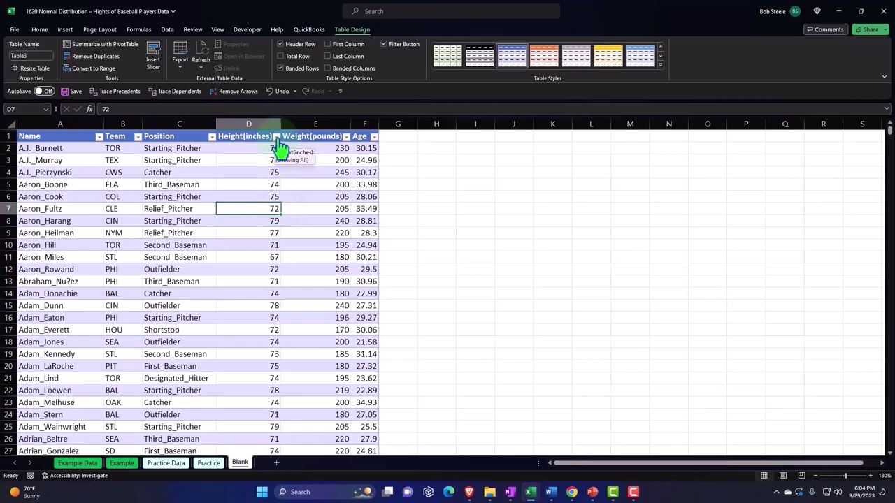
Step: Sort Height(inches) from largest to smallest and scroll through the sorted table
{"action": "left_click", "coordinate": [277, 137]}
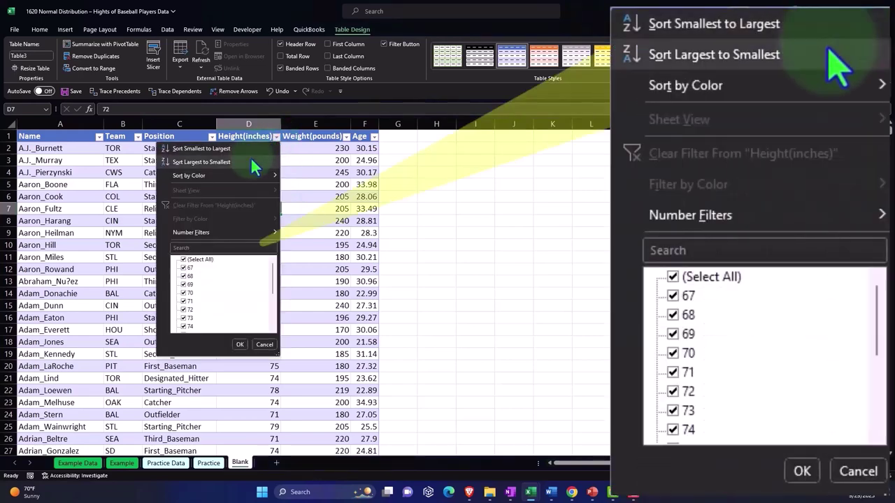
{"action": "left_click", "coordinate": [251, 160]}
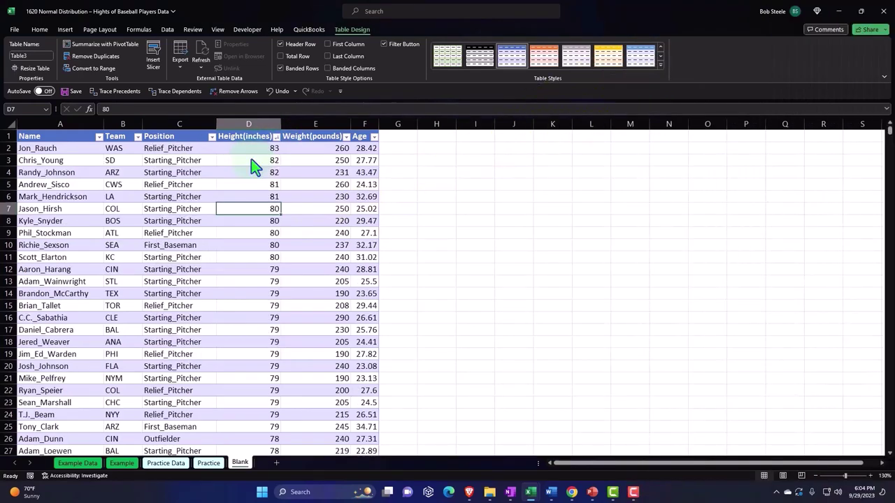
{"action": "scroll", "coordinate": [284, 269], "scroll_direction": "down", "scroll_amount": 5}
{"action": "scroll", "coordinate": [285, 275], "scroll_direction": "down", "scroll_amount": 20}
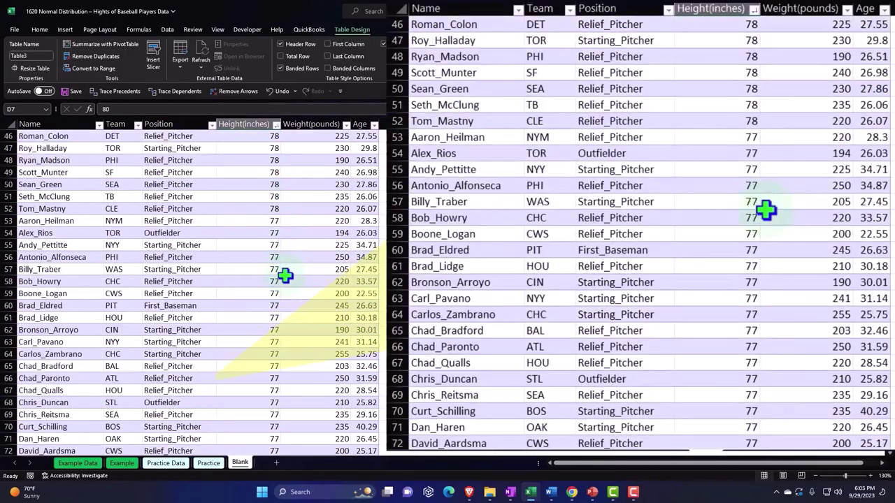
{"action": "scroll", "coordinate": [286, 276], "scroll_direction": "down", "scroll_amount": 20}
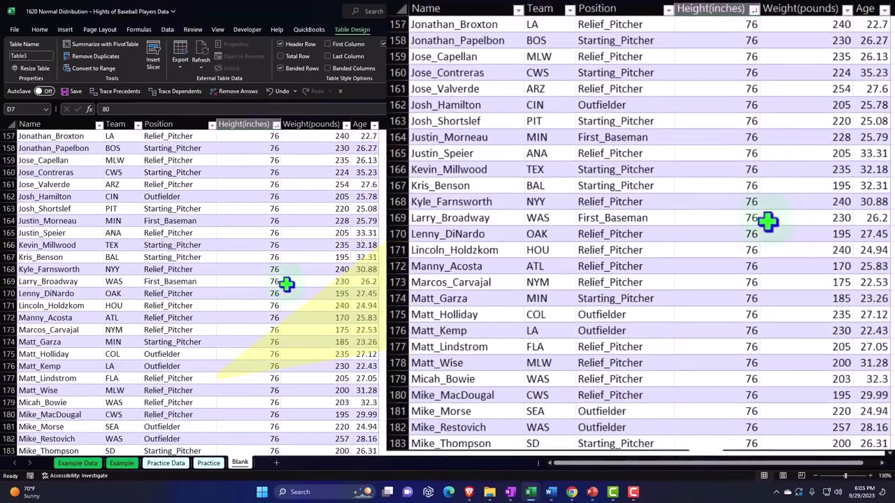
{"action": "scroll", "coordinate": [288, 284], "scroll_direction": "down", "scroll_amount": 20}
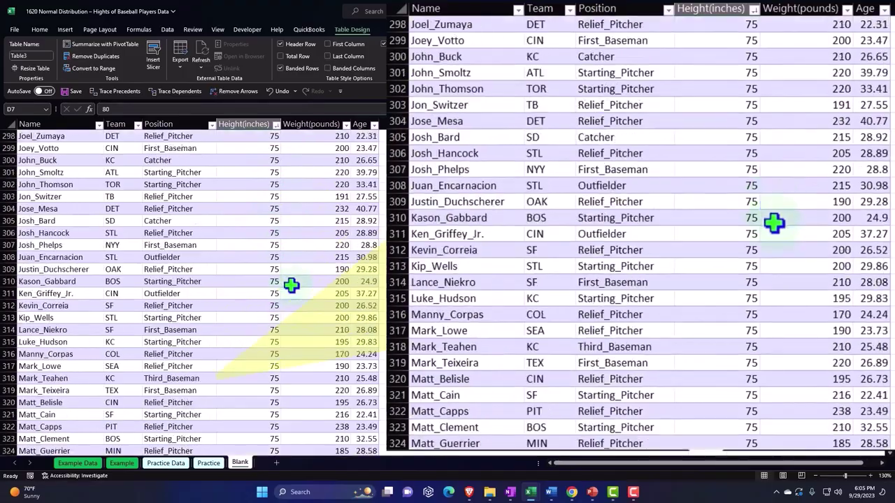
{"action": "scroll", "coordinate": [299, 293], "scroll_direction": "down", "scroll_amount": 20}
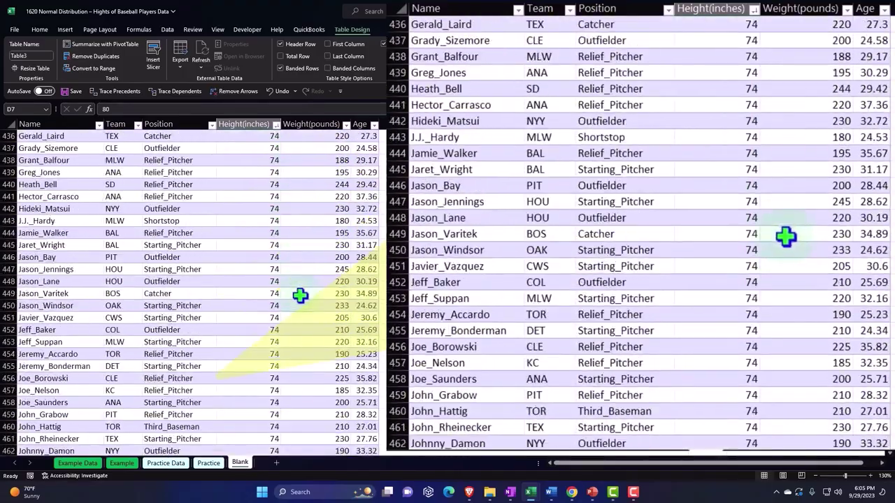
{"action": "scroll", "coordinate": [315, 302], "scroll_direction": "down", "scroll_amount": 12}
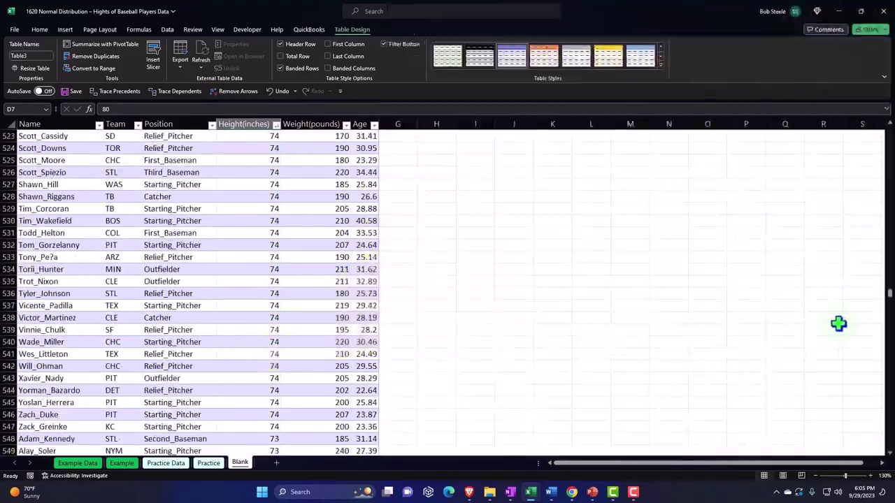
{"action": "left_click_drag", "start_coordinate": [890, 297], "coordinate": [865, 124]}
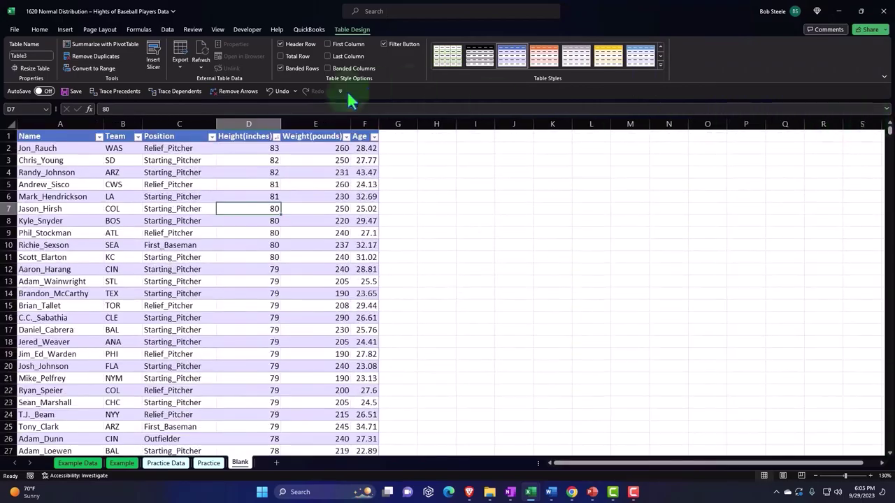
Step: Reopen the Height(inches) filter list and close it without changes
{"action": "left_click", "coordinate": [276, 138]}
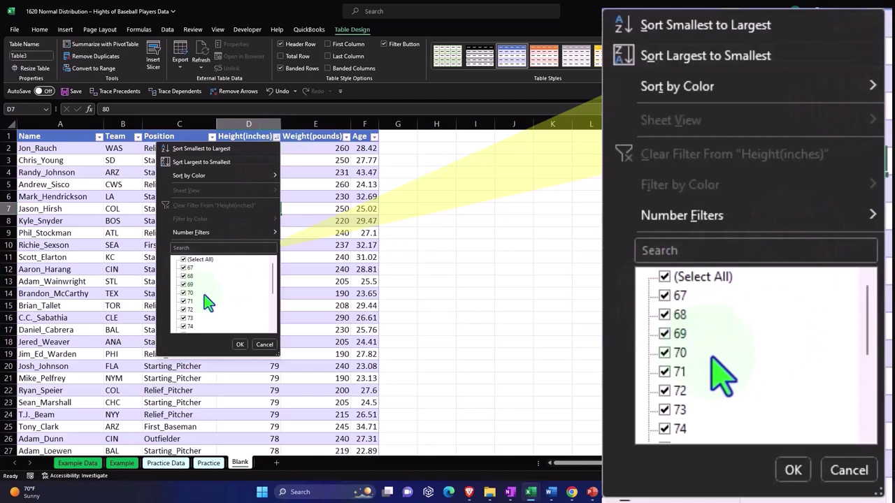
{"action": "scroll", "coordinate": [206, 300], "scroll_direction": "down", "scroll_amount": 3}
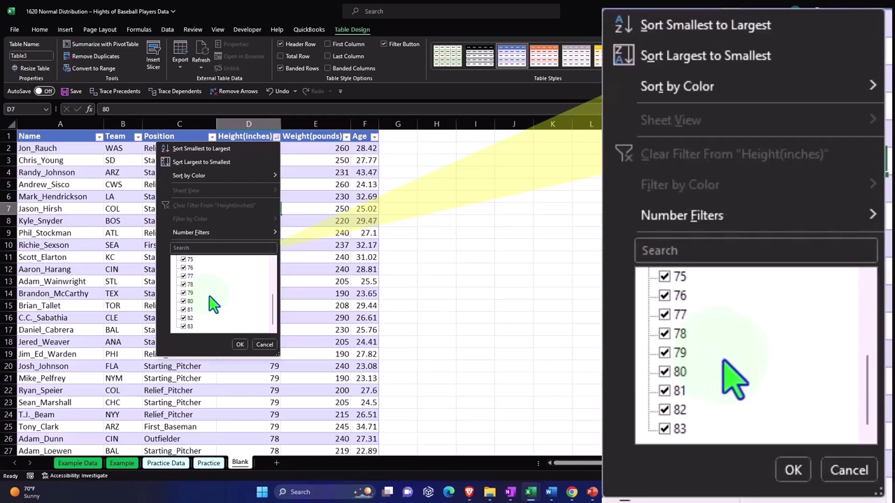
{"action": "left_click", "coordinate": [240, 344]}
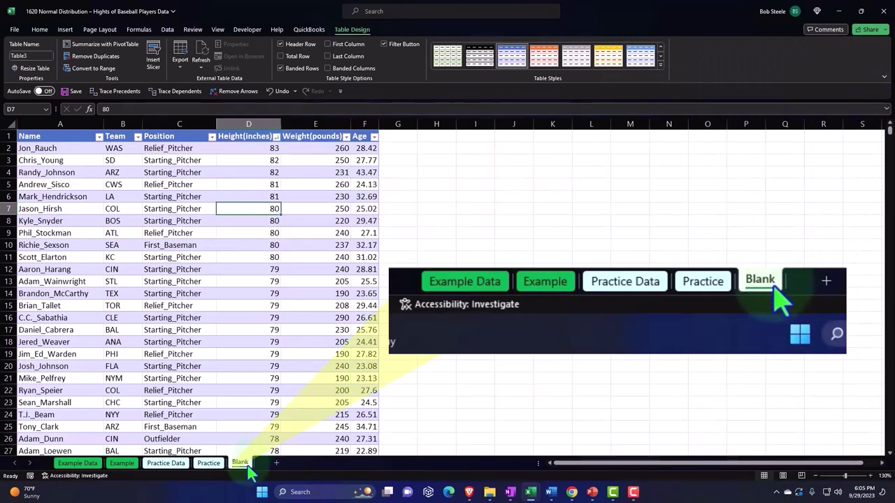
Step: Filter the Height(inches) column to hide players 67 and 68 inches tall
{"action": "left_click", "coordinate": [276, 136]}
{"action": "left_click", "coordinate": [184, 268]}
{"action": "left_click", "coordinate": [185, 275]}
{"action": "left_click", "coordinate": [236, 345]}
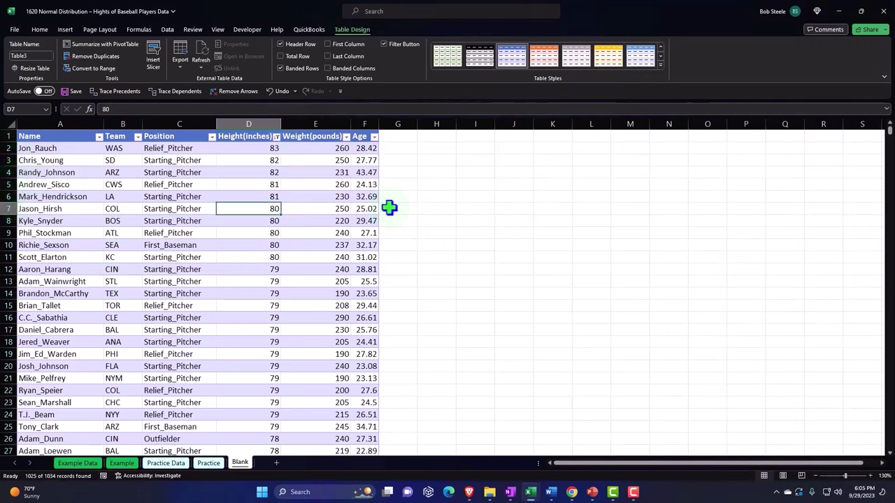
Step: Also hide heights 82 and 83, then reopen the filter and check Select All
{"action": "left_click", "coordinate": [277, 137]}
{"action": "scroll", "coordinate": [244, 291], "scroll_direction": "down", "scroll_amount": 3}
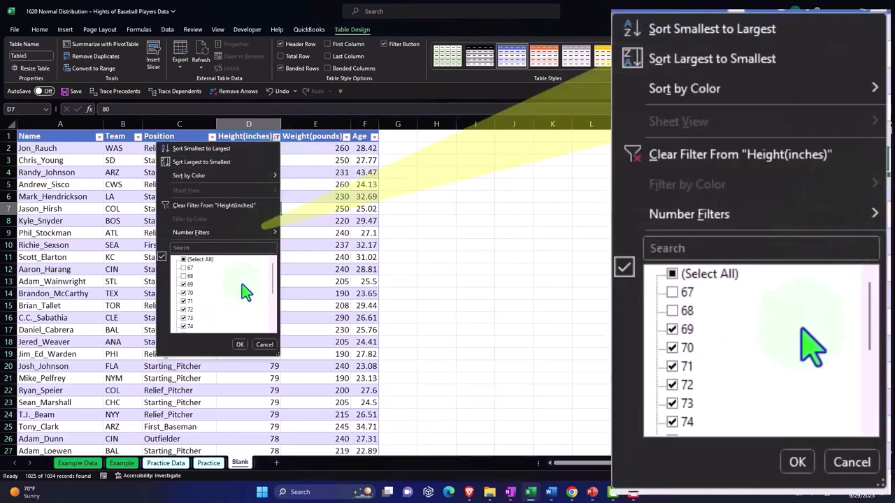
{"action": "left_click", "coordinate": [184, 319]}
{"action": "left_click", "coordinate": [184, 326]}
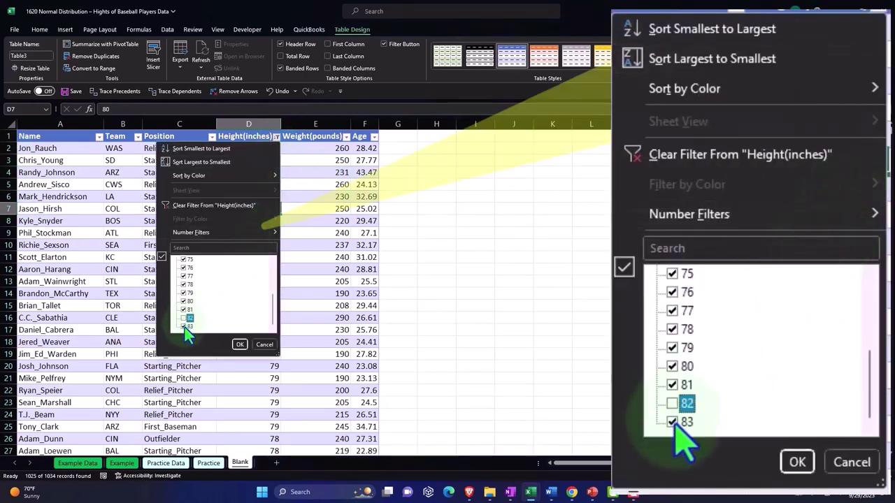
{"action": "left_click", "coordinate": [240, 344]}
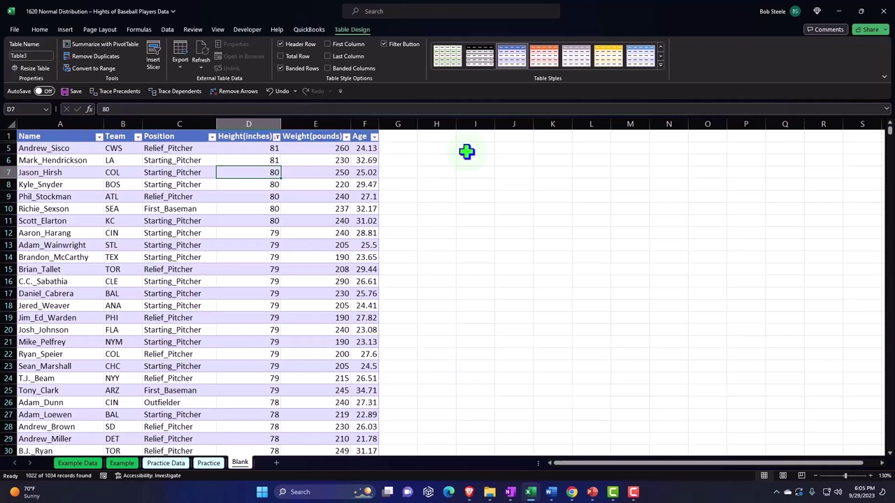
{"action": "left_click", "coordinate": [276, 136]}
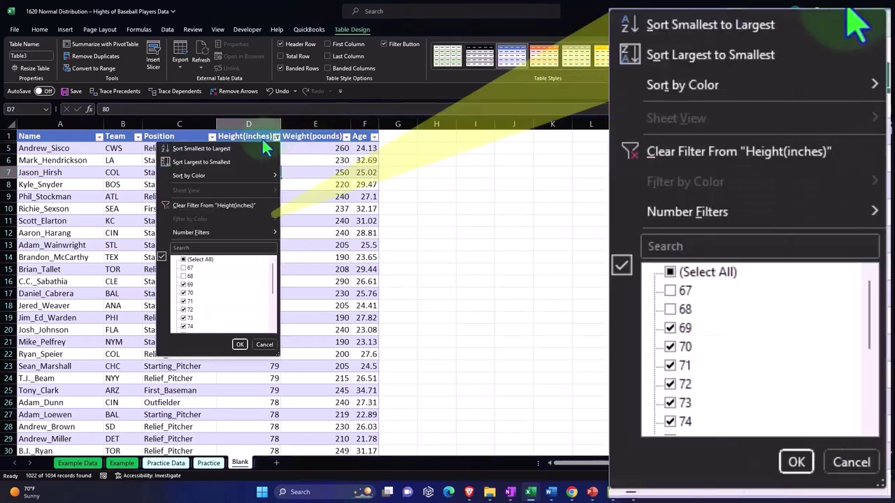
{"action": "left_click", "coordinate": [184, 261]}
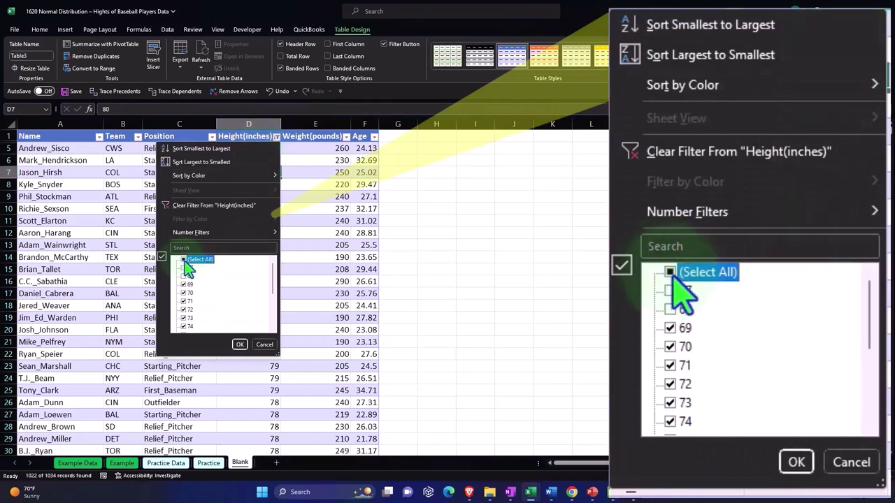
Step: Clear the height filter, add a new sheet, and rename the data sheet 'Blank Data'
{"action": "left_click", "coordinate": [238, 344]}
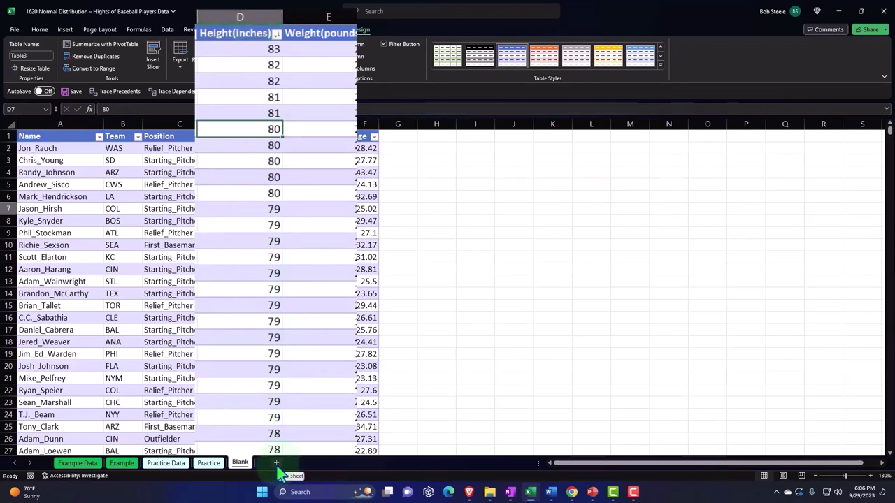
{"action": "left_click", "coordinate": [277, 464]}
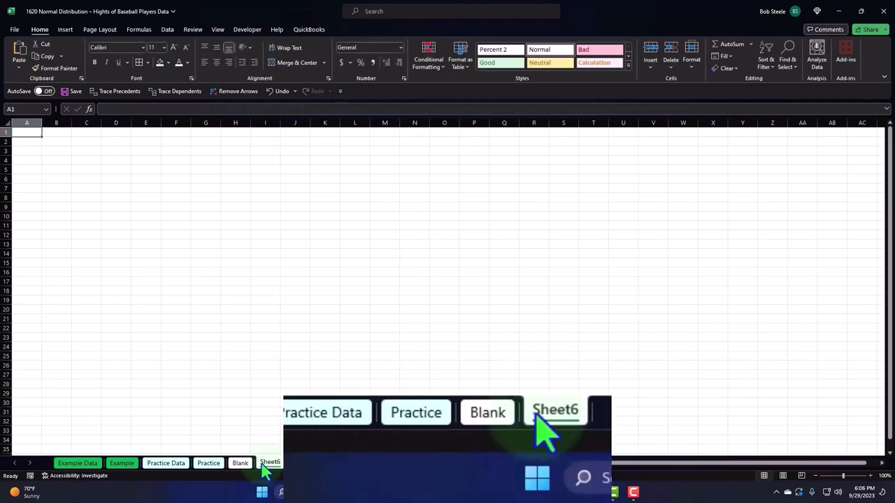
{"action": "left_click", "coordinate": [503, 413]}
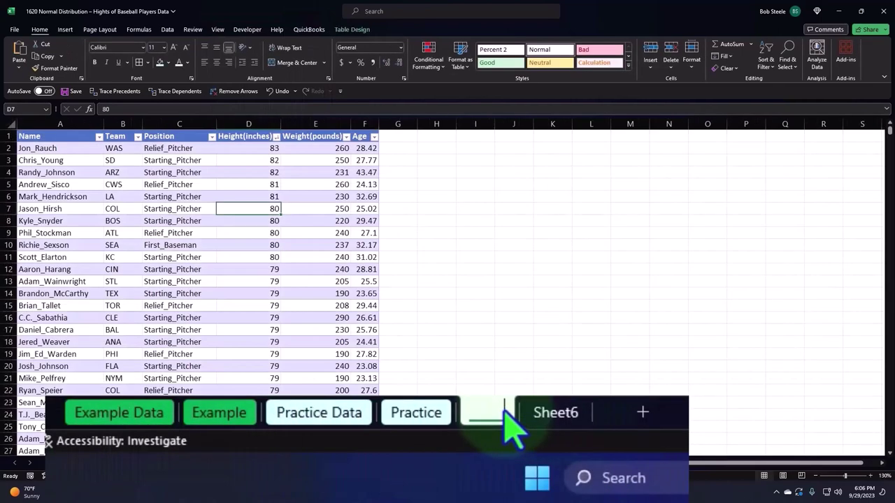
{"action": "key", "text": "Right"}
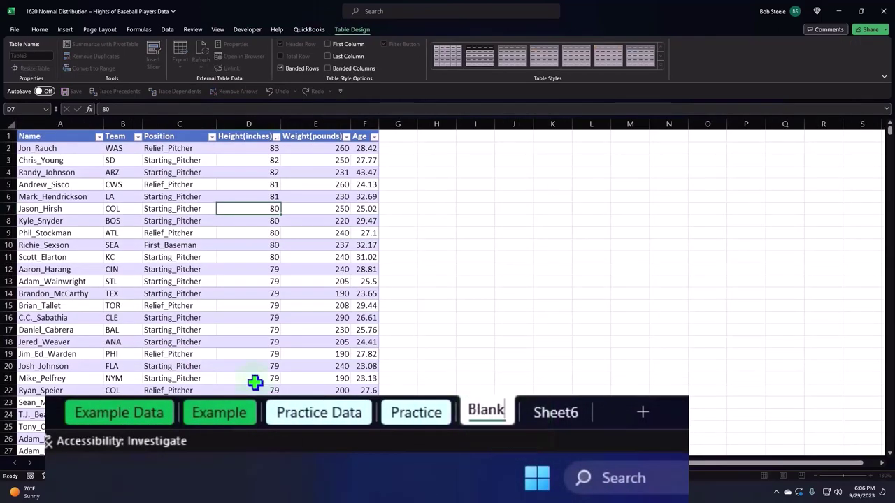
{"action": "type", "text": "Data"}
{"action": "left_click", "coordinate": [398, 330]}
Step: Name the new sheet 'Blank', colour its tab, and return to Blank Data
{"action": "double_click", "coordinate": [590, 413]}
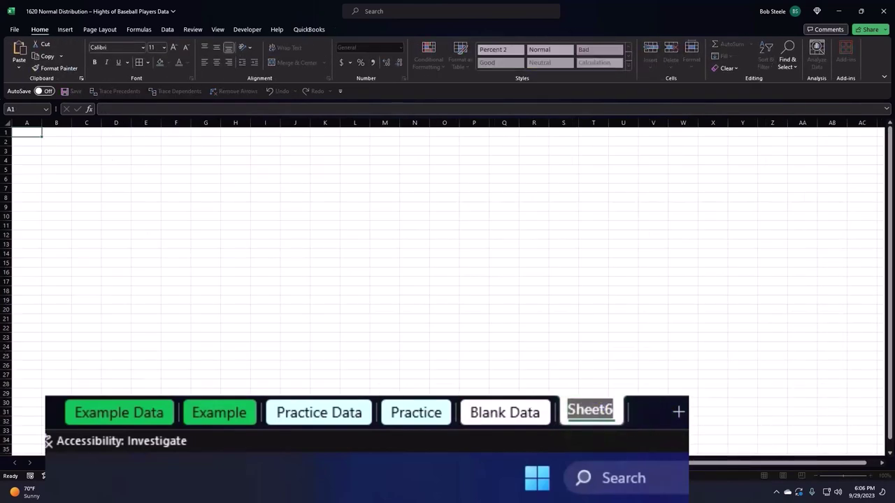
{"action": "type", "text": "Blank"}
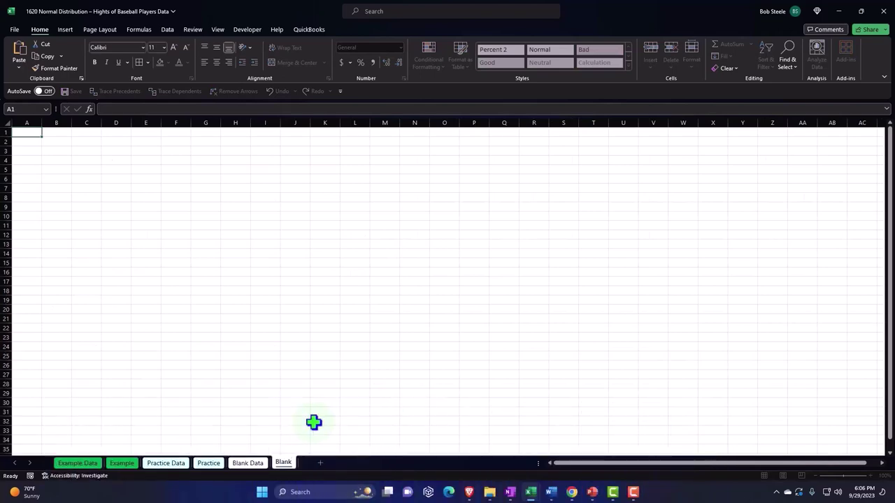
{"action": "left_click", "coordinate": [313, 422]}
{"action": "right_click", "coordinate": [287, 464]}
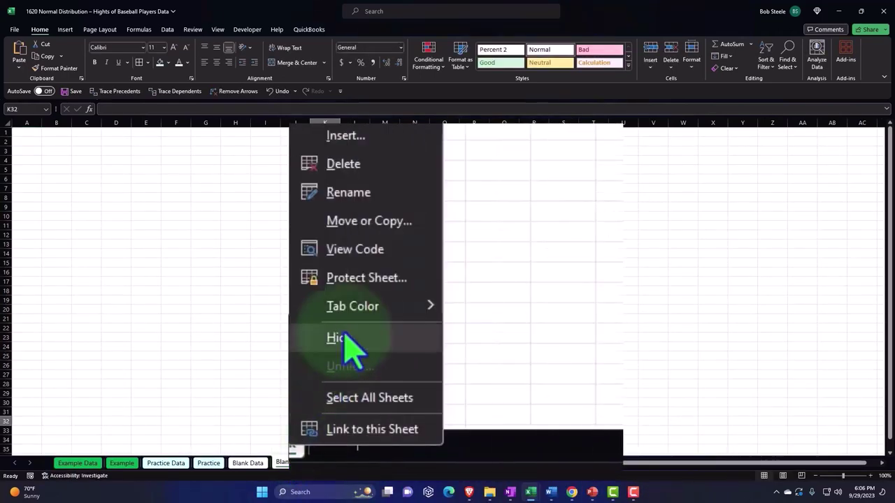
{"action": "left_click", "coordinate": [457, 202]}
{"action": "left_click", "coordinate": [355, 346]}
{"action": "left_click", "coordinate": [251, 464]}
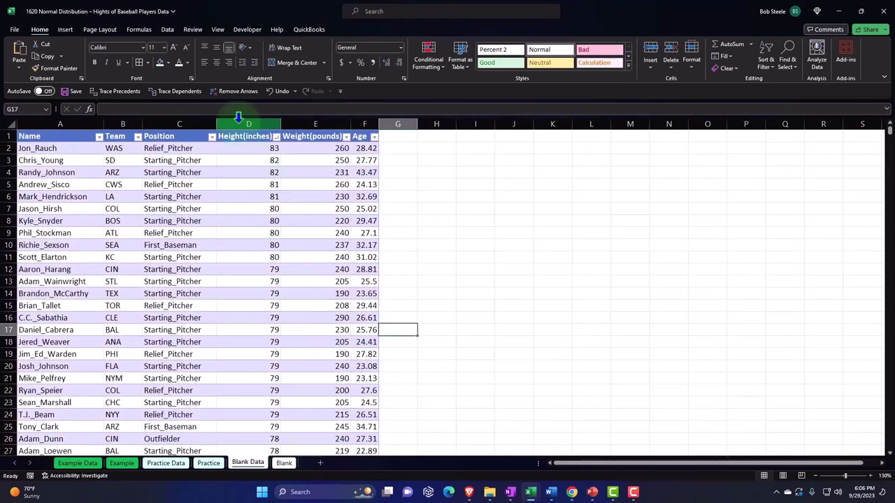
Step: Copy column D's heights and paste them as values into C1 of the Blank sheet
{"action": "left_click", "coordinate": [238, 119]}
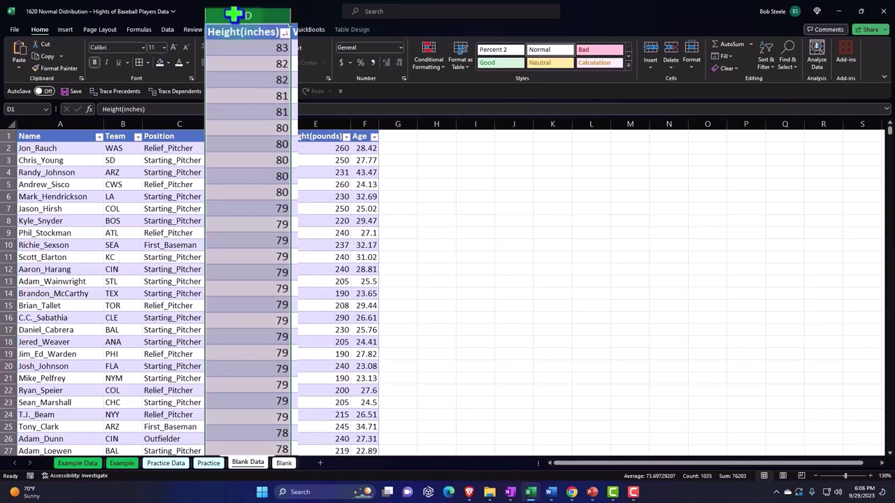
{"action": "key", "text": "ctrl+c"}
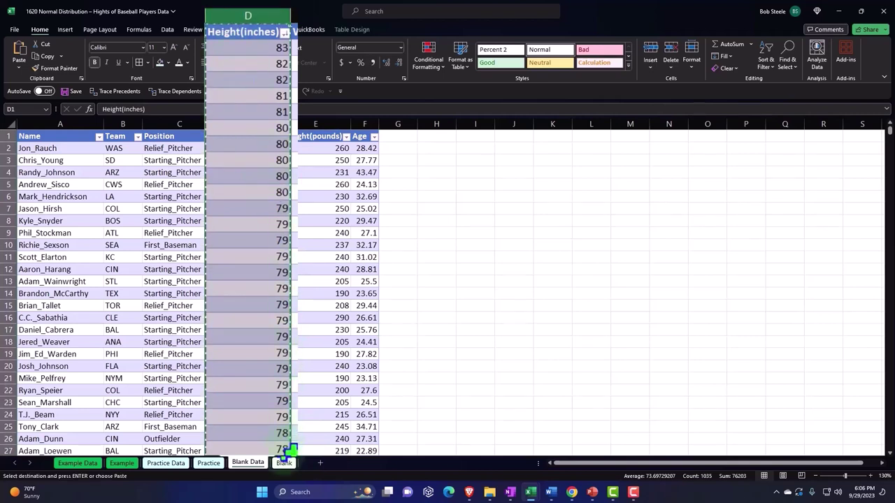
{"action": "left_click", "coordinate": [285, 464]}
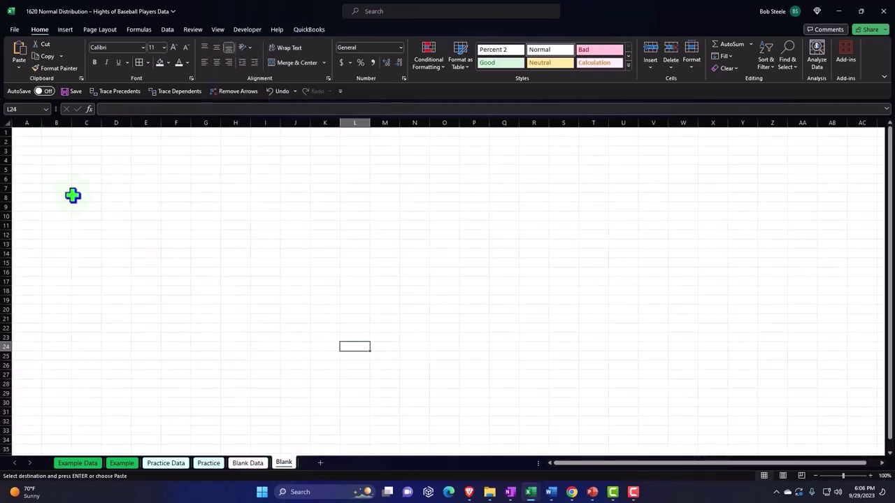
{"action": "scroll", "coordinate": [74, 196], "scroll_direction": "up", "scroll_amount": 10, "text": "ctrl"}
{"action": "scroll", "coordinate": [88, 228], "scroll_direction": "up", "scroll_amount": 4}
{"action": "left_click", "coordinate": [73, 152]}
{"action": "right_click", "coordinate": [72, 152]}
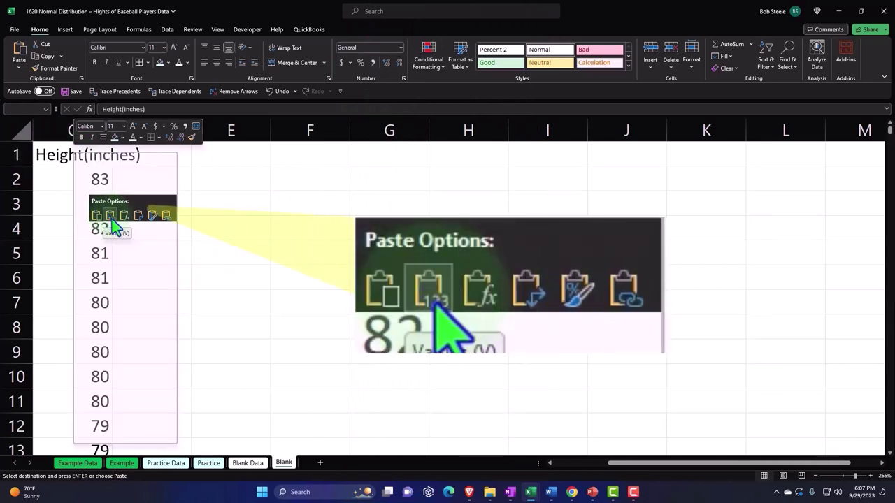
{"action": "left_click", "coordinate": [112, 220]}
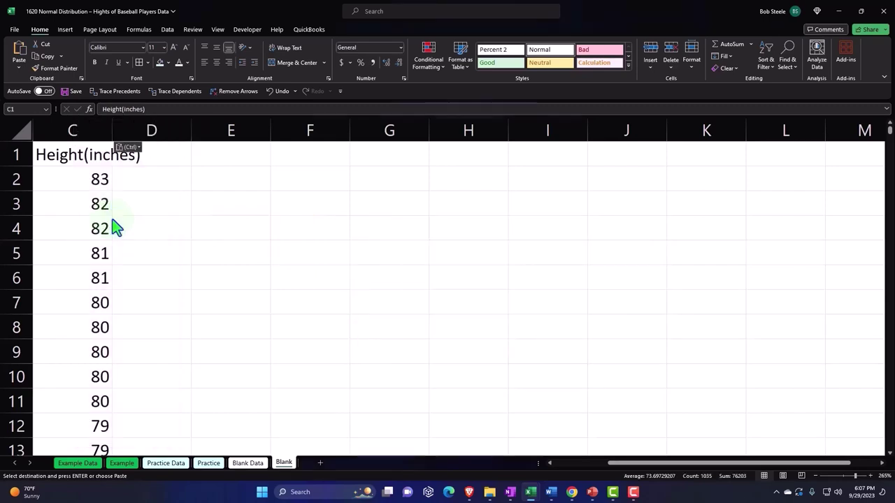
{"action": "left_click", "coordinate": [146, 220]}
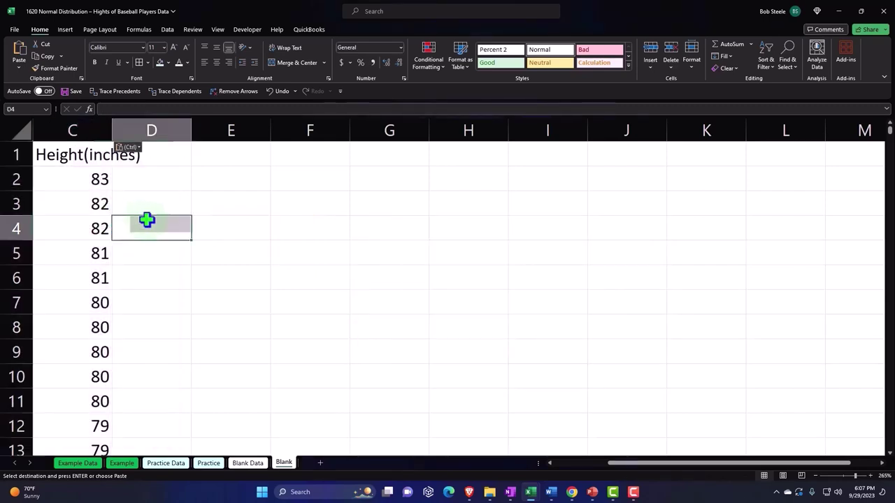
Step: Turn the pasted height column into a table with headers
{"action": "left_click", "coordinate": [104, 225]}
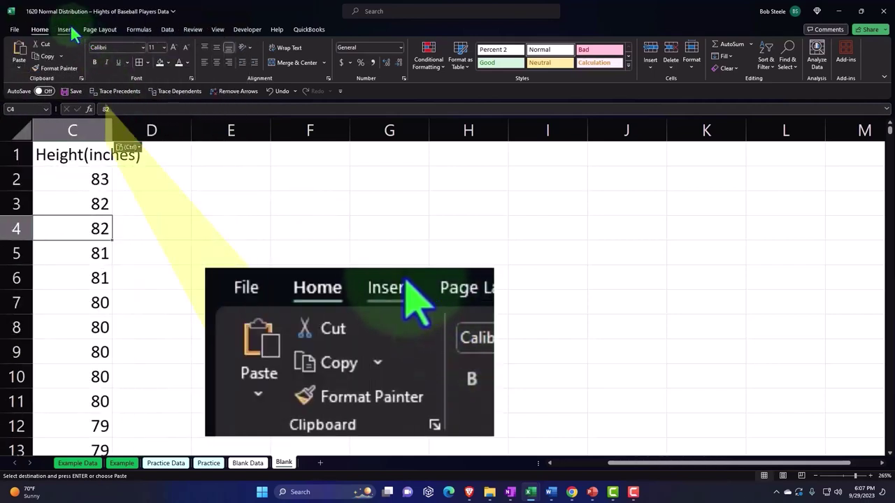
{"action": "left_click", "coordinate": [65, 30]}
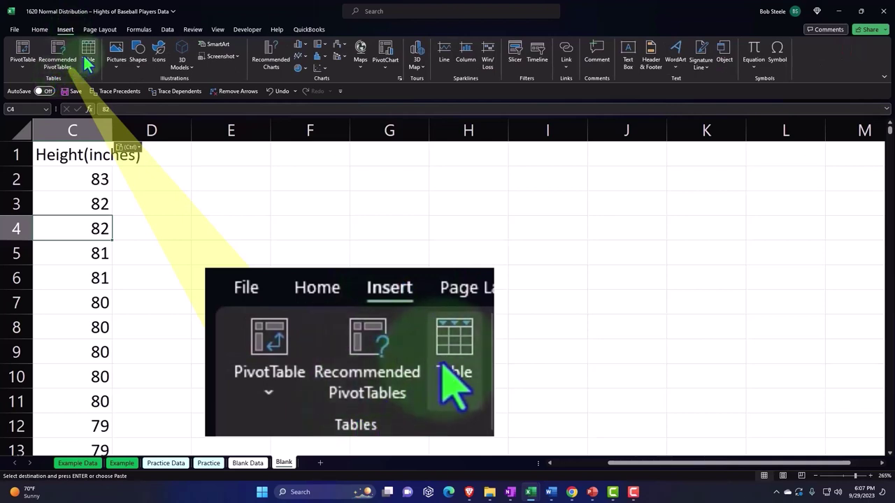
{"action": "left_click", "coordinate": [88, 55]}
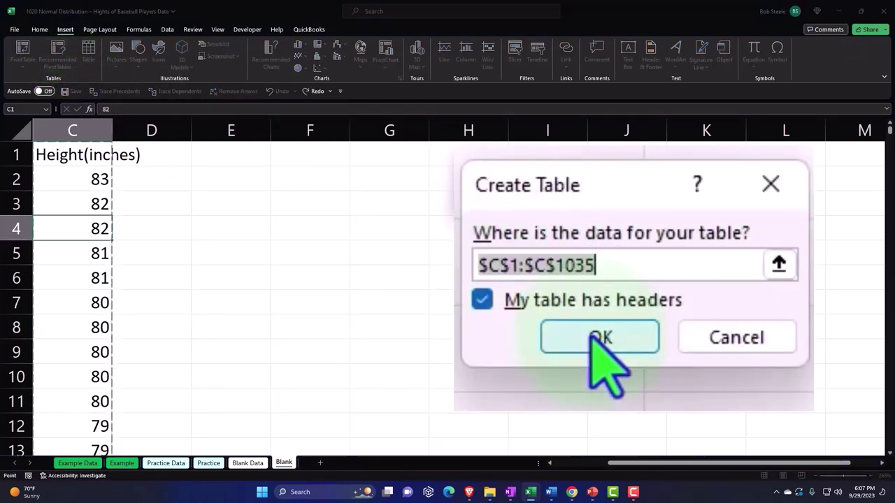
{"action": "left_click", "coordinate": [493, 203]}
{"action": "left_click", "coordinate": [208, 231]}
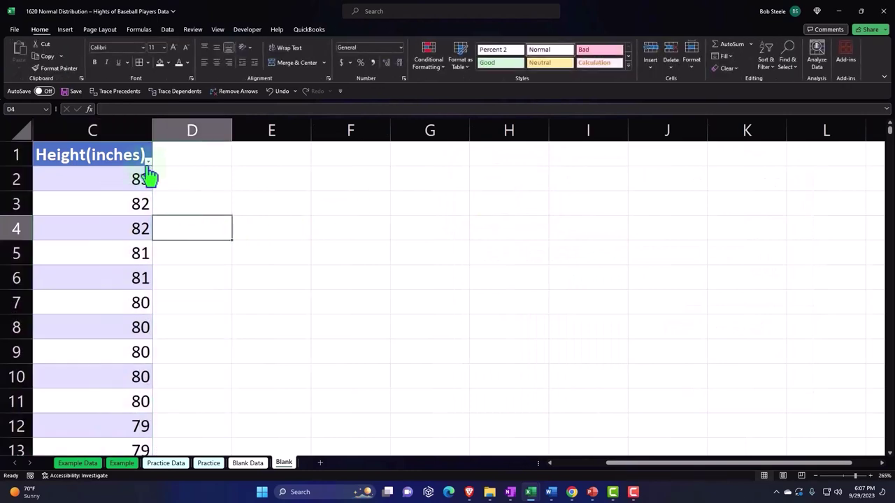
Step: Narrow column C, wrap the header as 'Height (inches)', and narrow column D
{"action": "left_click_drag", "start_coordinate": [152, 131], "coordinate": [110, 130]}
{"action": "left_click", "coordinate": [89, 152]}
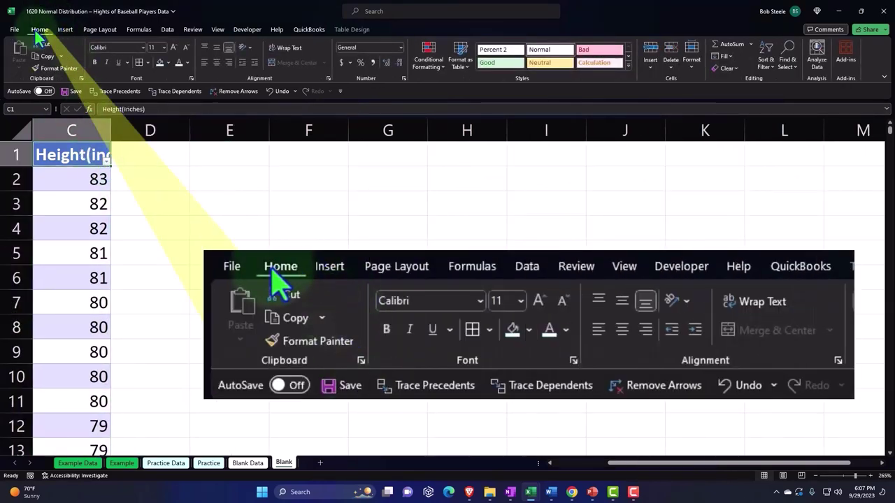
{"action": "left_click", "coordinate": [283, 47]}
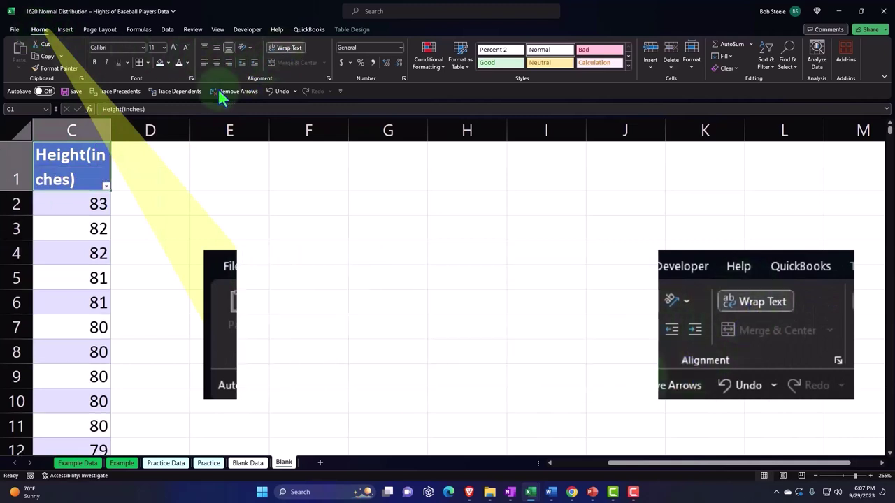
{"action": "double_click", "coordinate": [81, 155]}
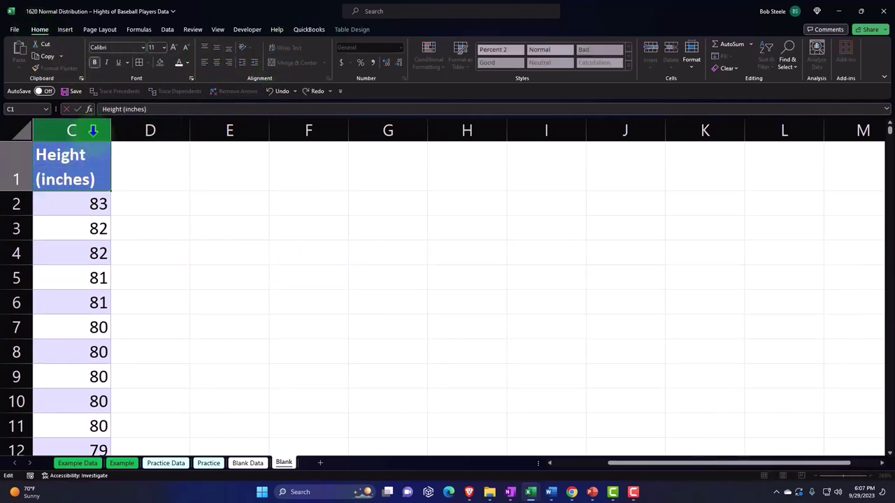
{"action": "key", "text": "Return"}
{"action": "left_click", "coordinate": [75, 167]}
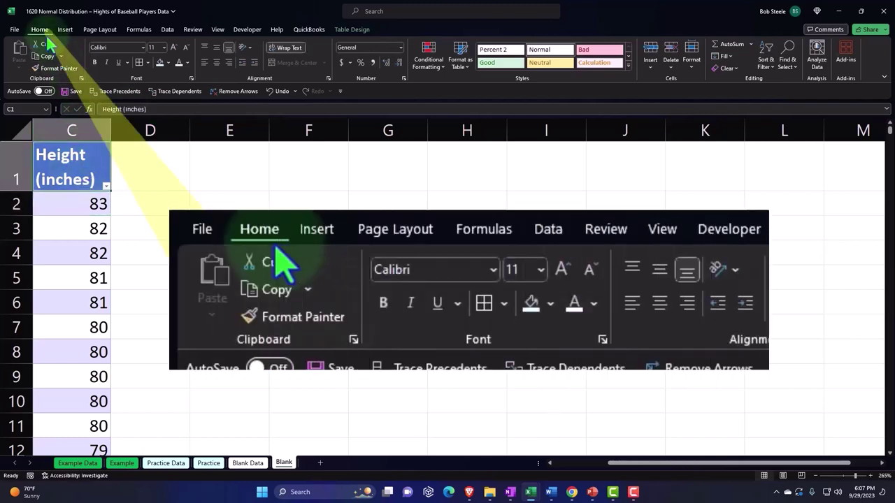
{"action": "left_click", "coordinate": [224, 203]}
{"action": "left_click_drag", "start_coordinate": [189, 133], "coordinate": [131, 133]}
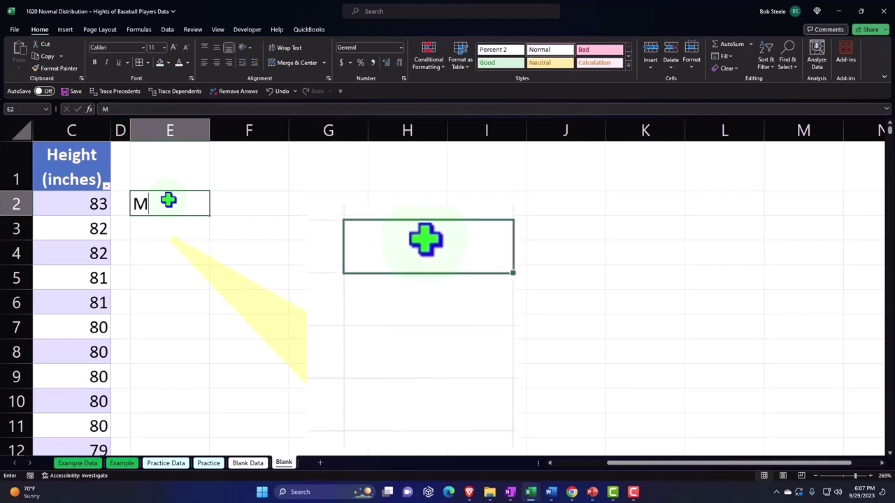
Step: Enter Mean, SD, Median and Mode down E2:E5, correcting the Mode typo
{"action": "type", "text": "Mean"}
{"action": "key", "text": "Return"}
{"action": "type", "text": "SD"}
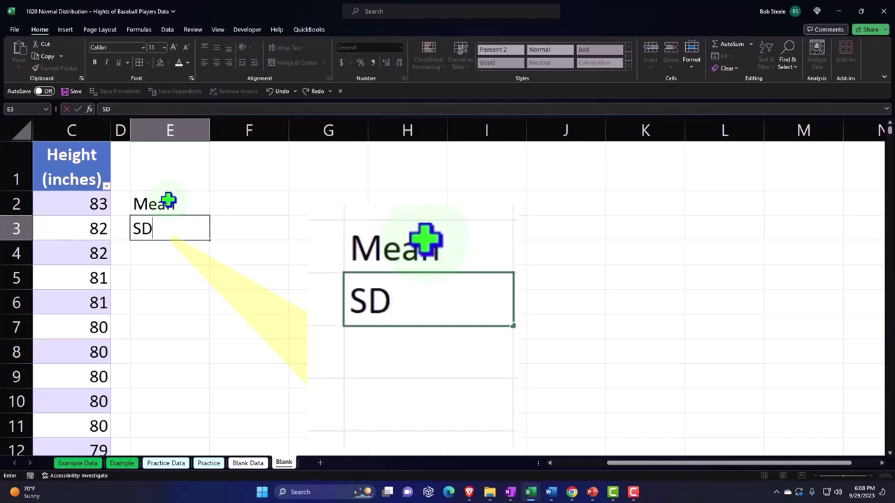
{"action": "key", "text": "Return"}
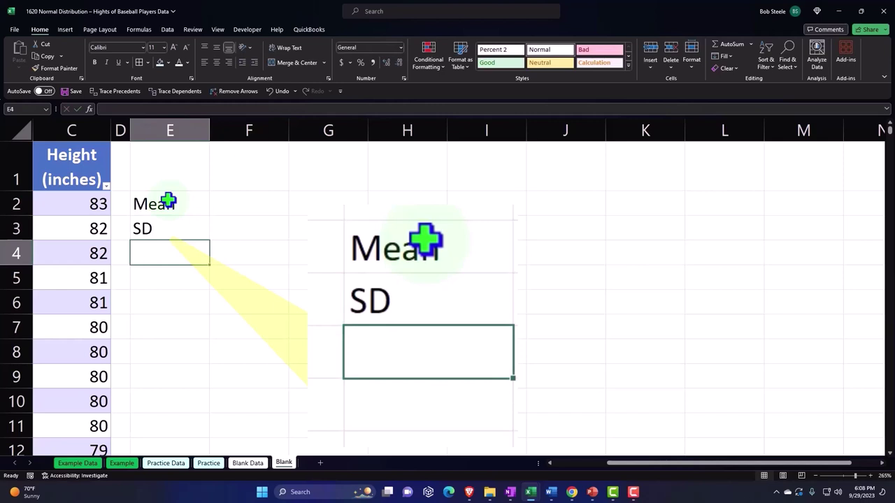
{"action": "type", "text": "Median"}
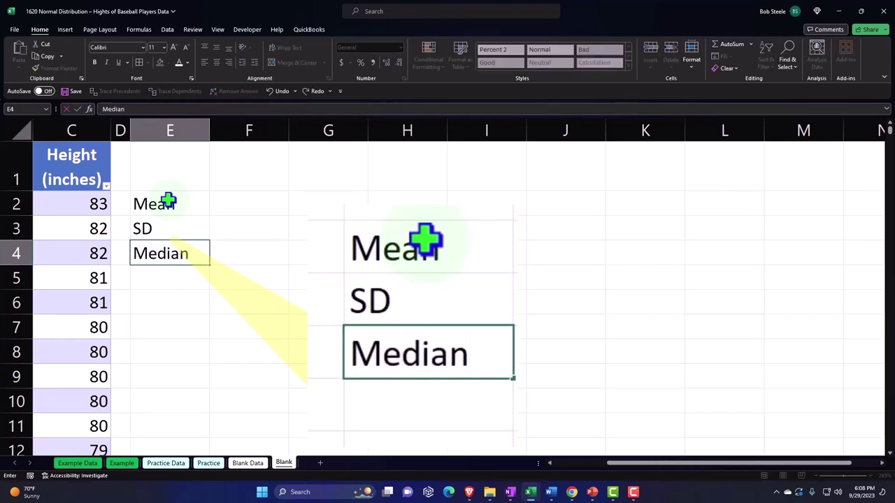
{"action": "key", "text": "Return"}
{"action": "type", "text": "Mode"}
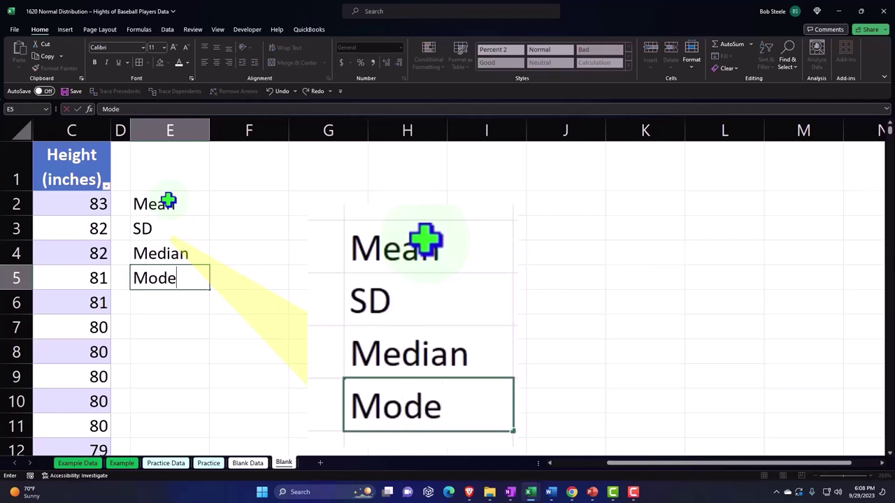
{"action": "key", "text": "Tab"}
{"action": "key", "text": "Up"}
{"action": "key", "text": "Up"}
{"action": "key", "text": "Up"}
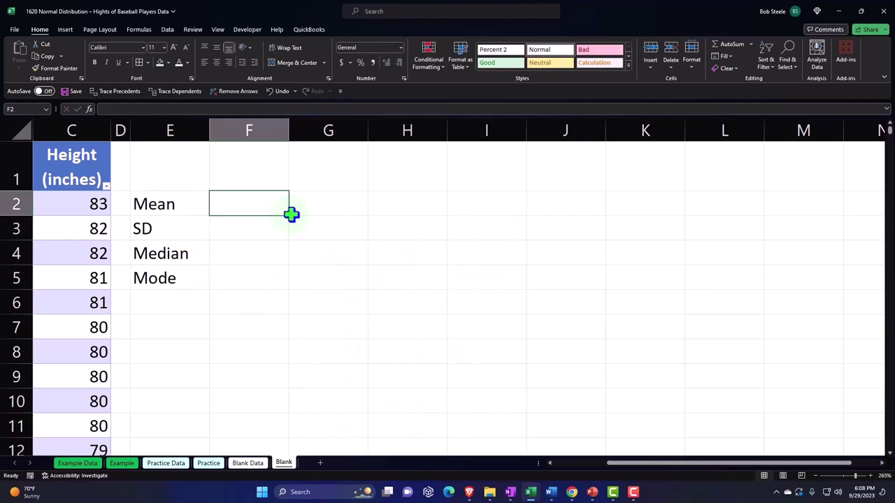
Step: Select column E and the many columns to its right, then open their context menu
{"action": "left_click", "coordinate": [168, 128]}
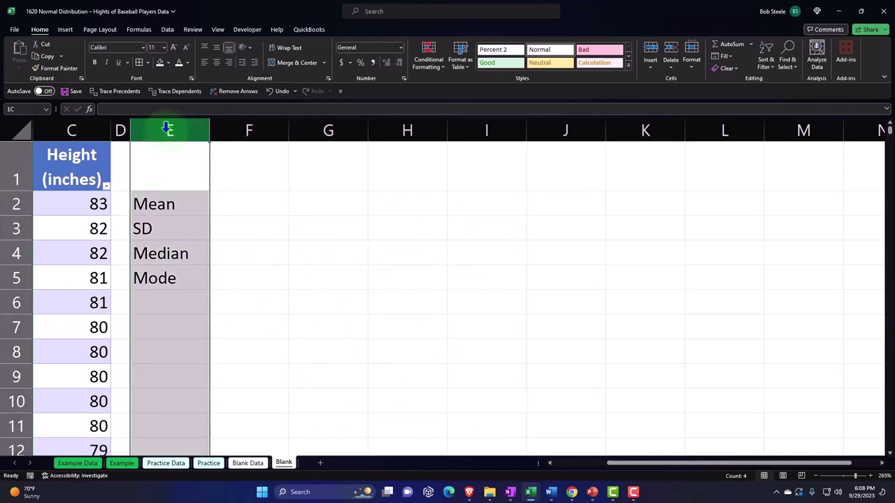
{"action": "left_click_drag", "start_coordinate": [167, 131], "coordinate": [753, 139]}
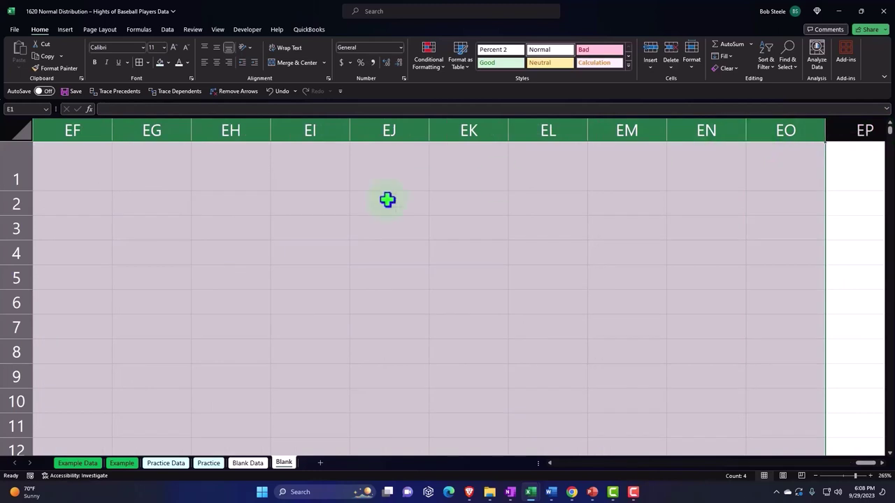
{"action": "right_click", "coordinate": [275, 205]}
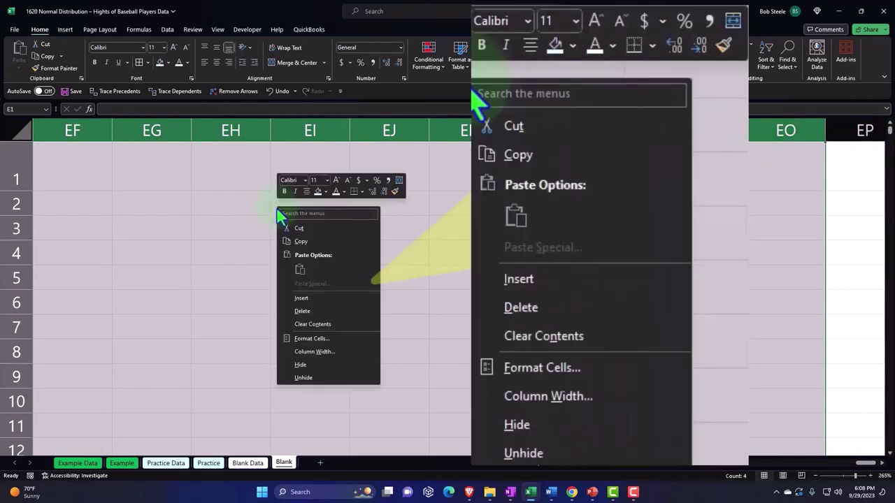